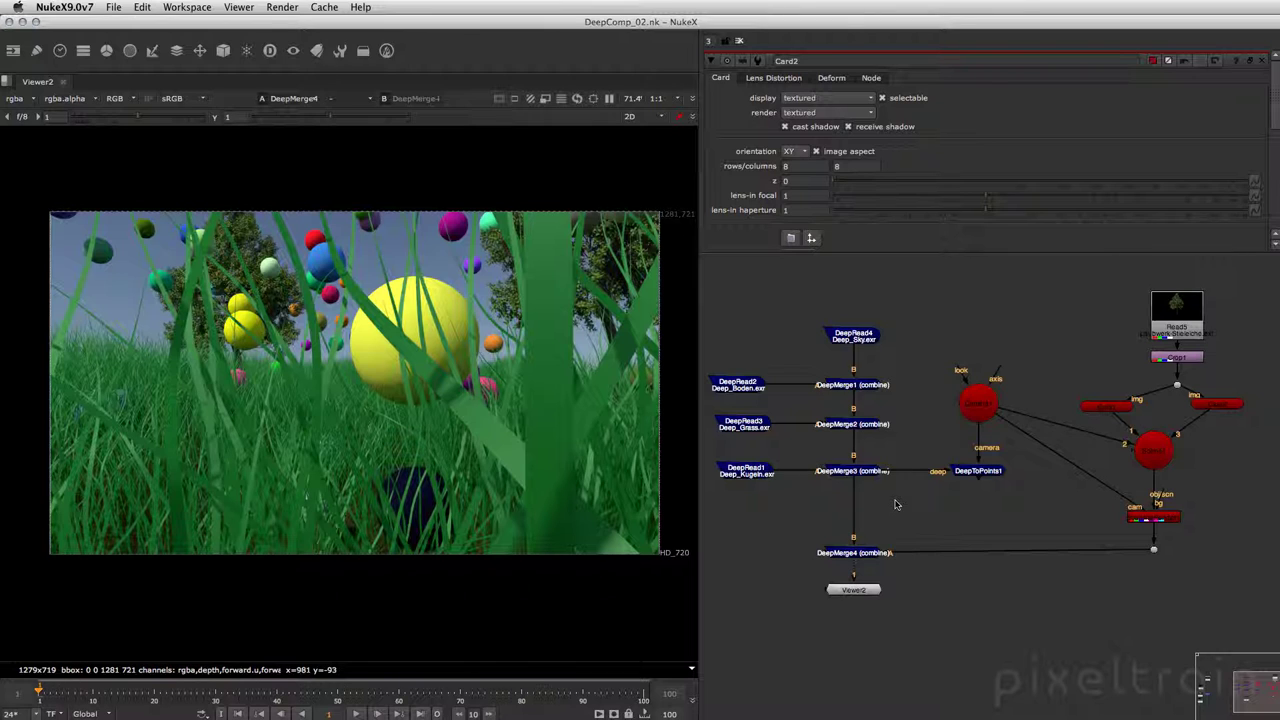
Open the Deep node menu from the Nodes toolbar.
left_click(270, 51)
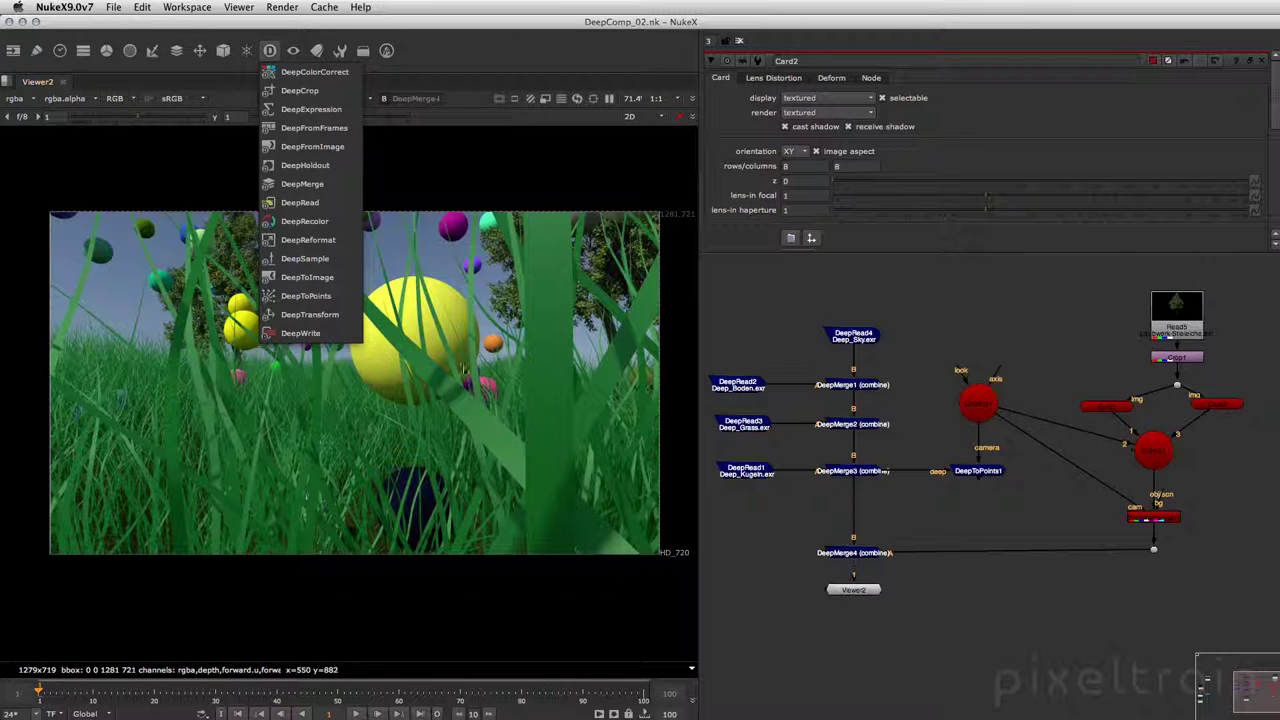
Create a DeepTransform node and place it left of the DeepMerge chain.
left_click(330, 315)
left_click_drag(898, 520, 757, 535)
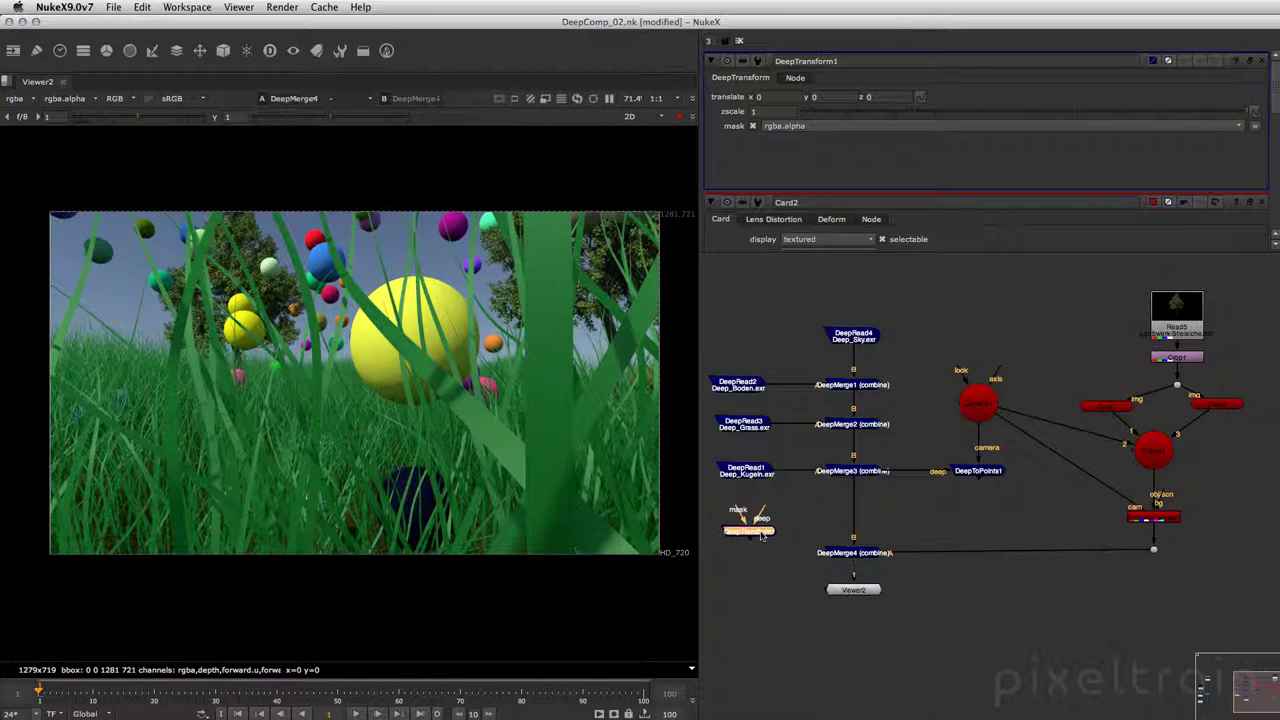
scroll(757, 537, "up", 5)
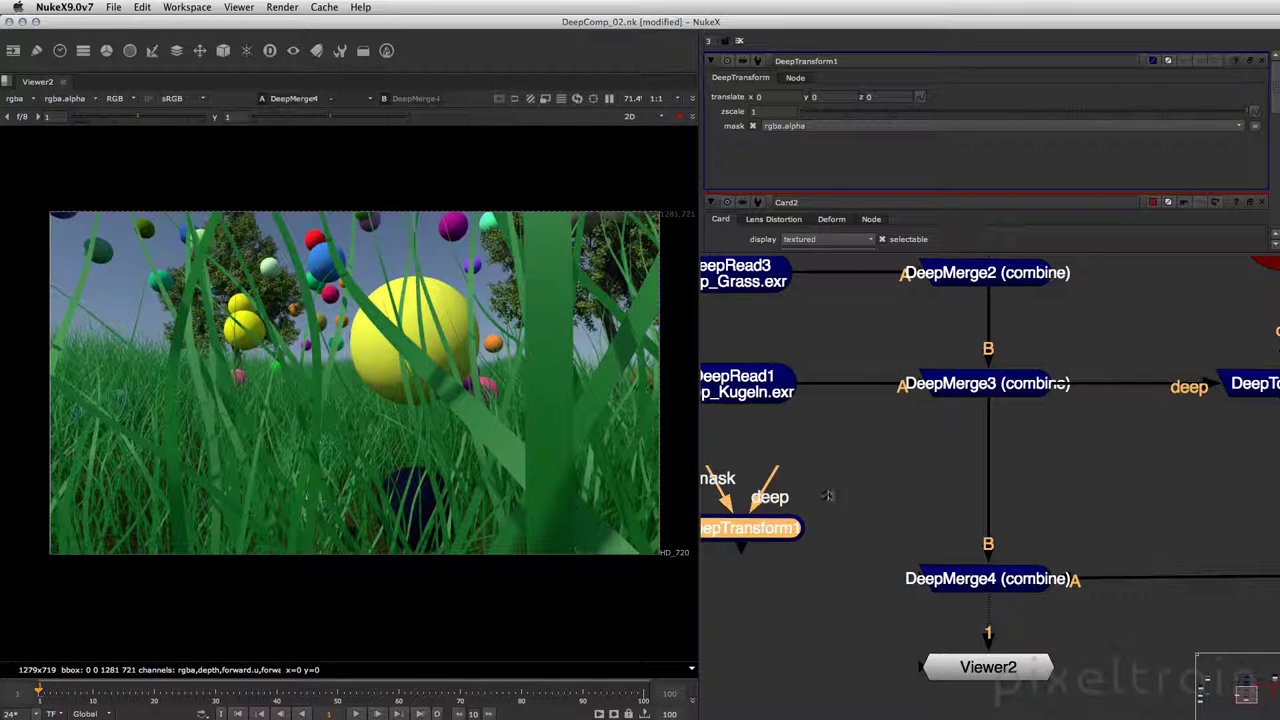
Insert DeepTransform1 between DeepRead1 and DeepMerge3's A input, leaving its mask pipe loose.
left_click_drag(780, 531, 848, 514)
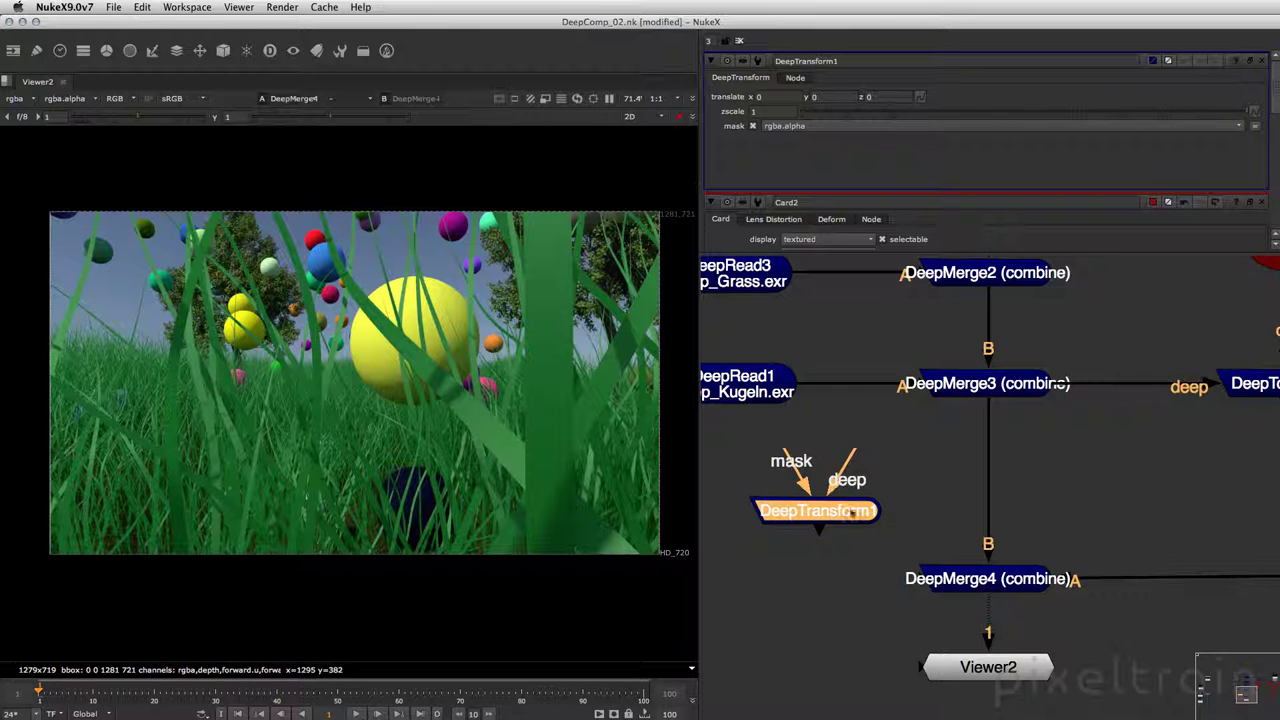
left_click_drag(913, 488, 1108, 571)
left_click_drag(906, 462, 732, 468)
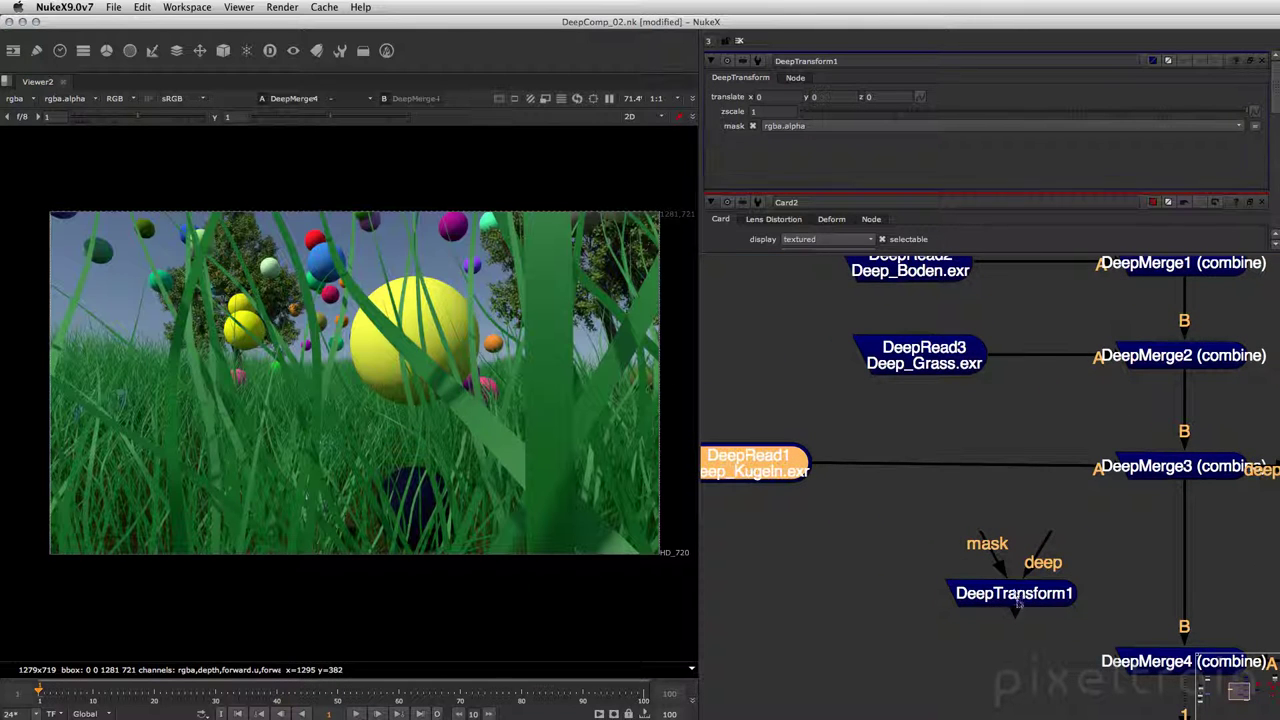
left_click_drag(1017, 601, 966, 477)
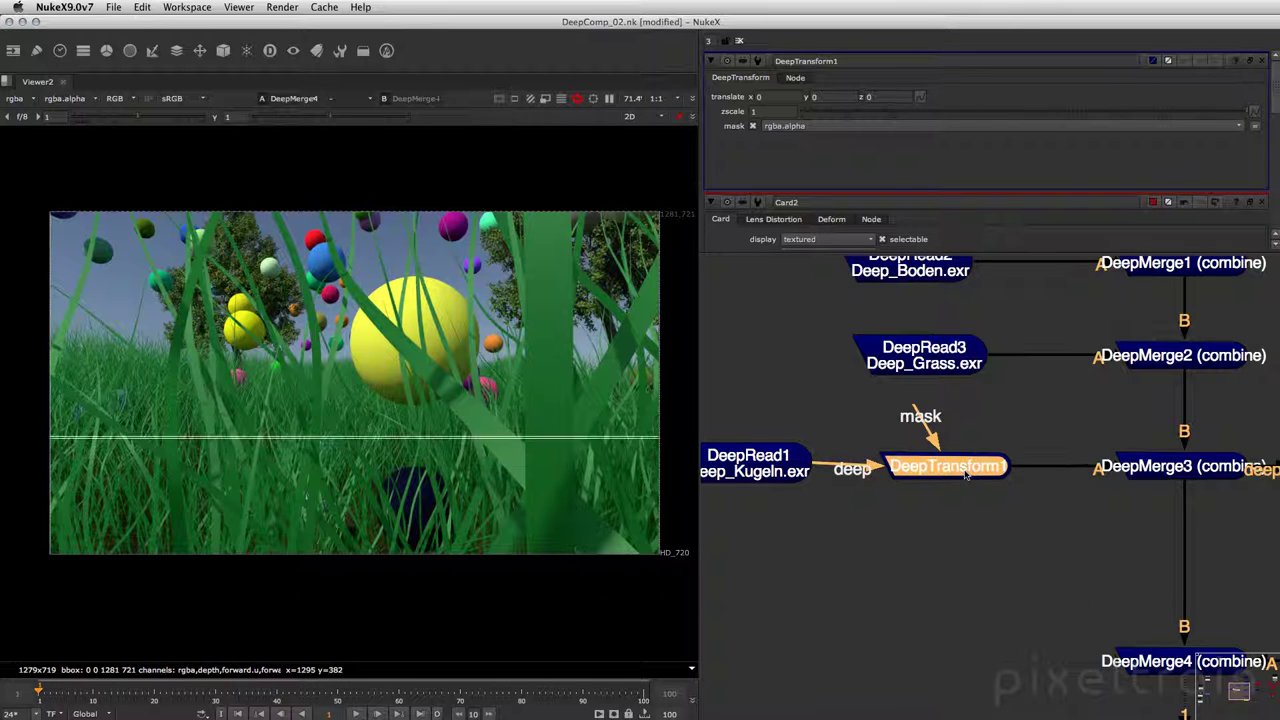
mouse_move(928, 432)
left_mouse_down()
mouse_move(1015, 403)
mouse_move(972, 404)
left_mouse_up()
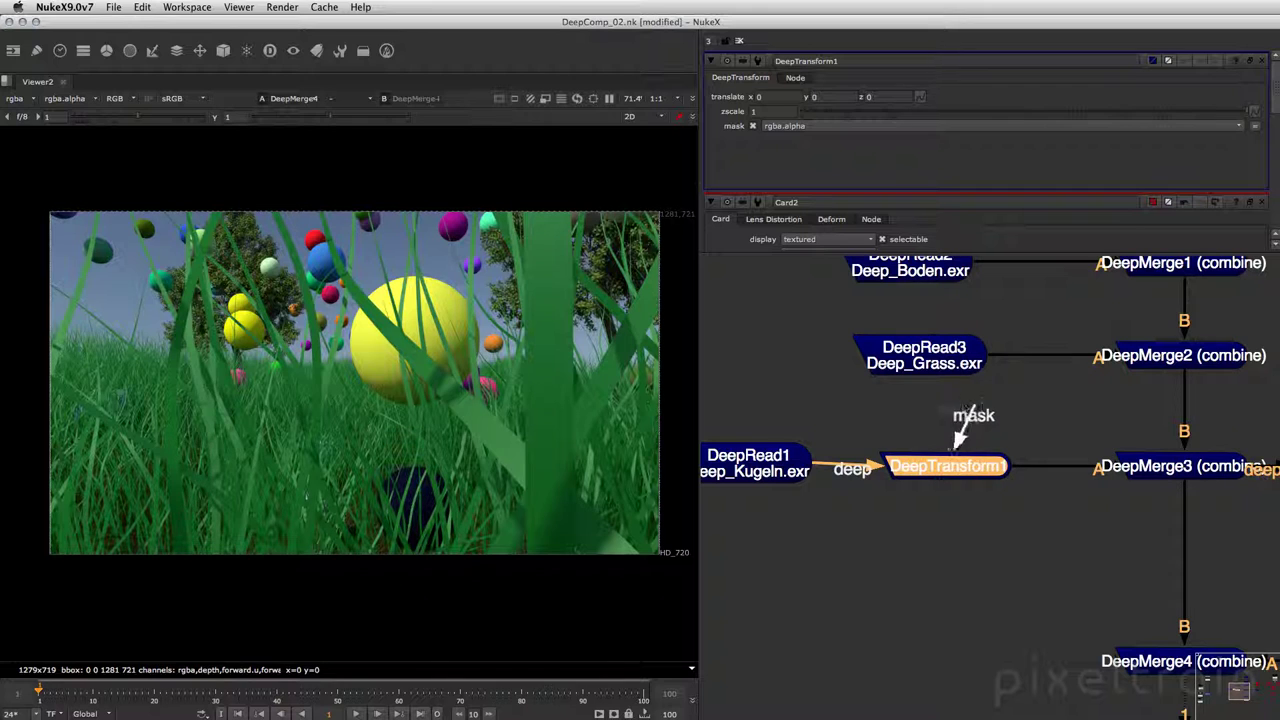
left_click_drag(972, 404, 913, 404)
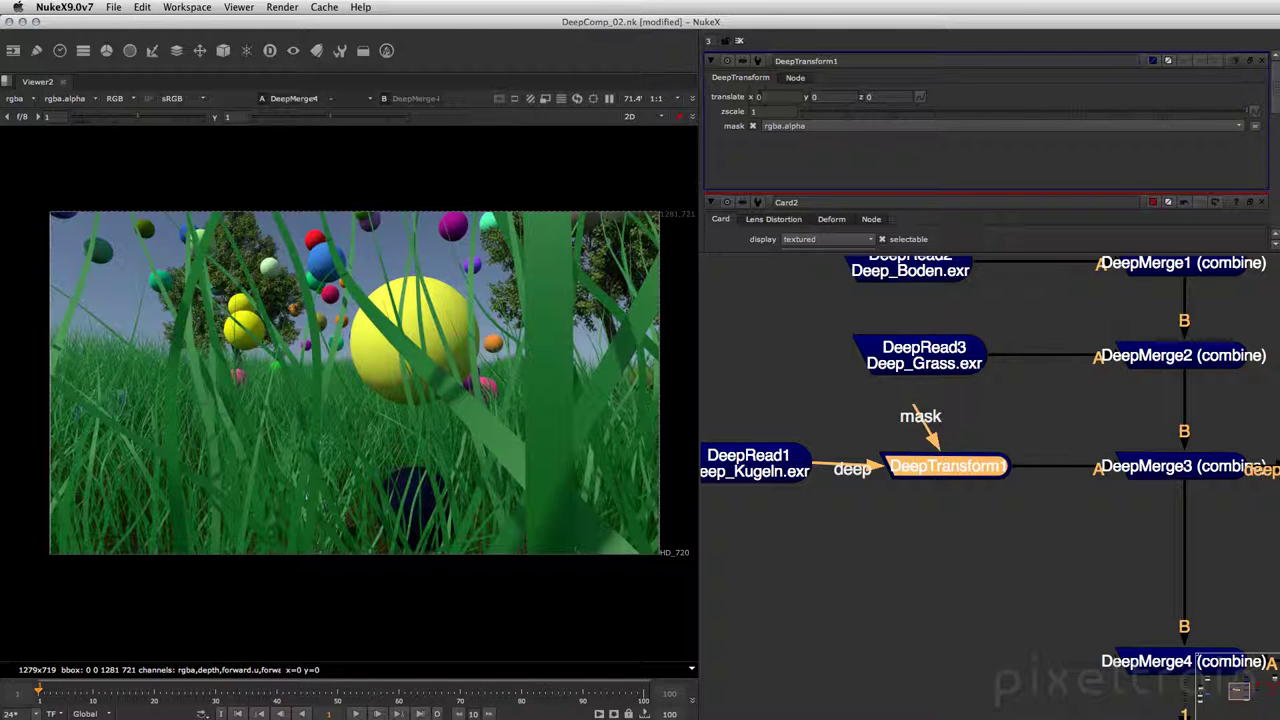
Raise DeepTransform1's translate x through 30, 60, 80 and 120 up to 142.
left_click(758, 96)
key("Up")
type("30")
key("Return")
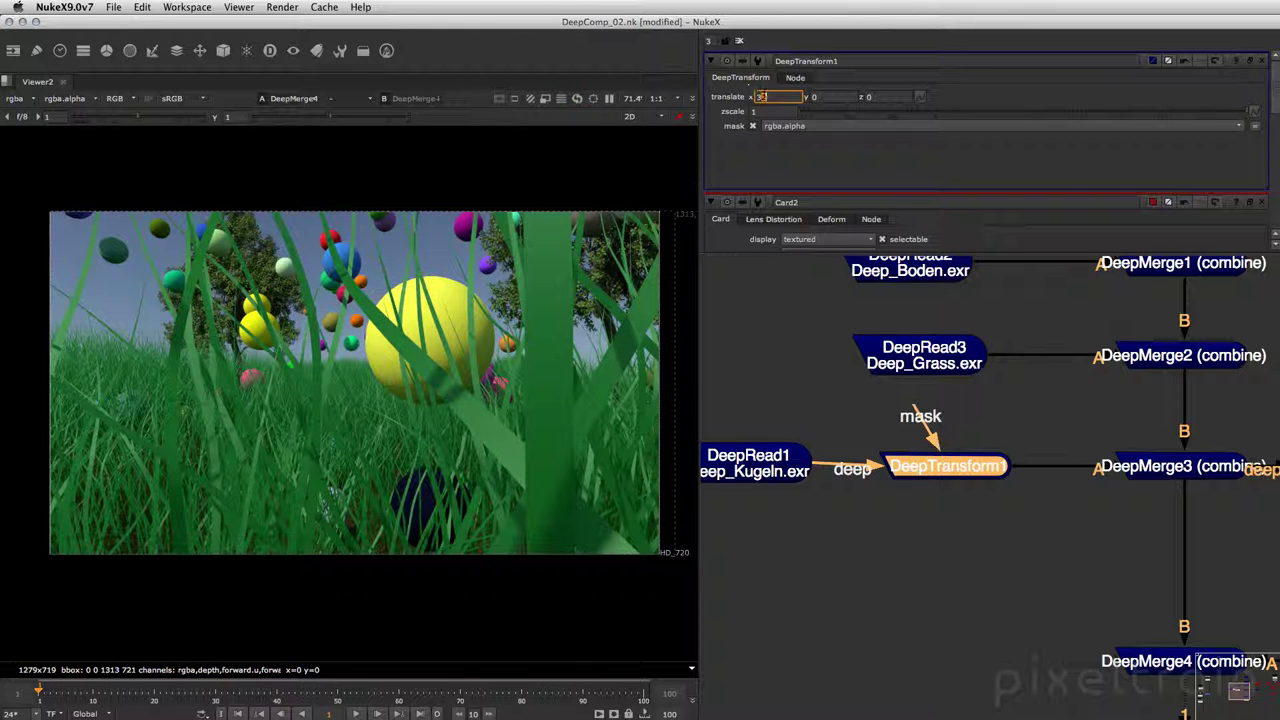
type("60")
key("Return")
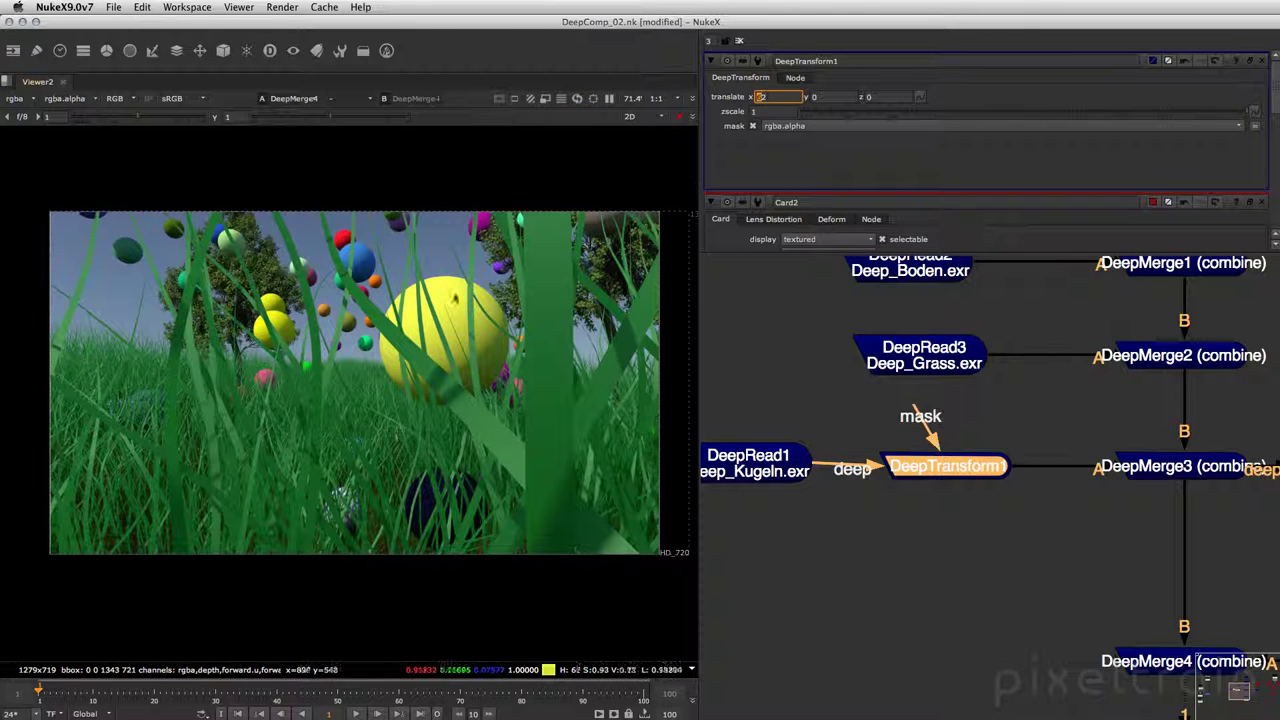
type("80")
key("Return")
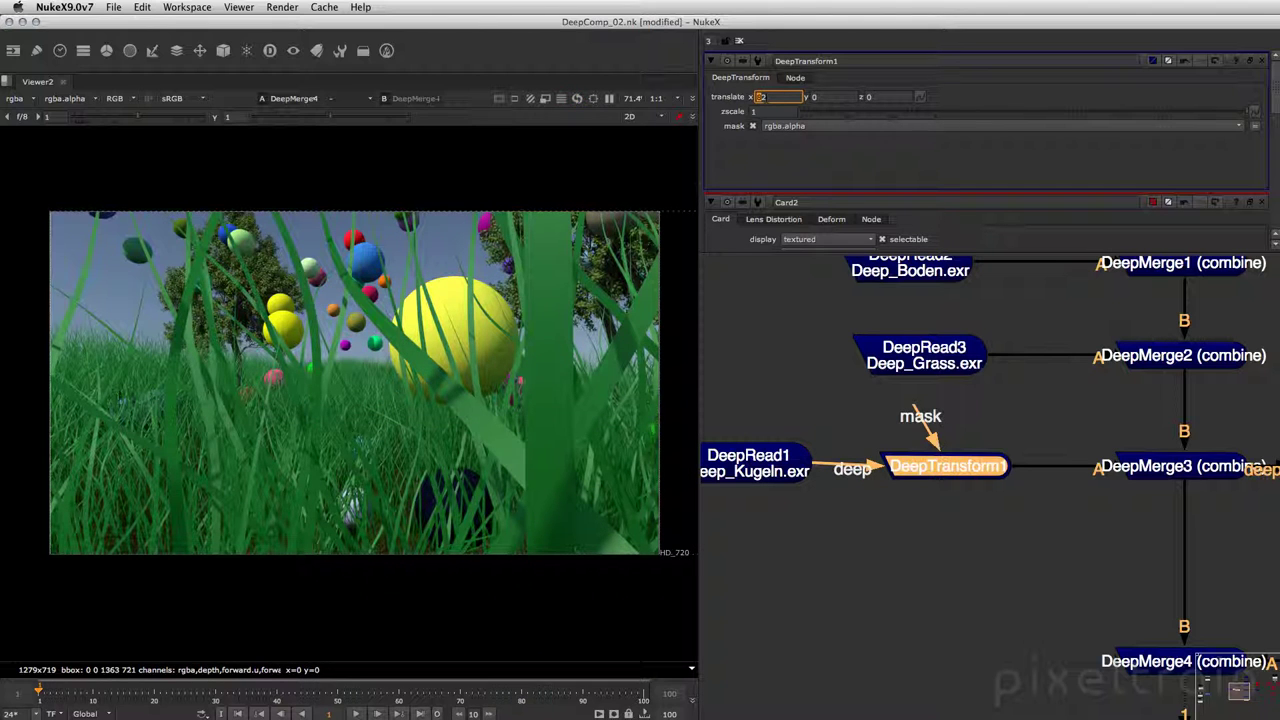
type("120")
key("Return")
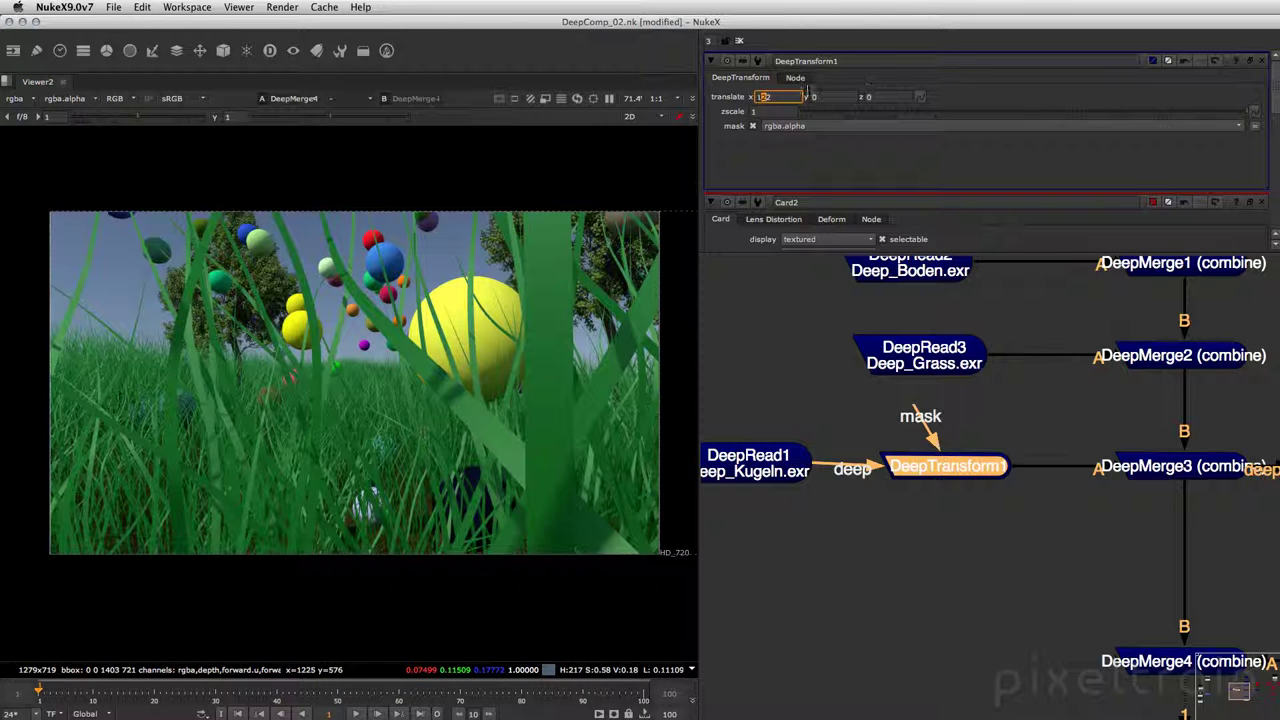
key("Up")
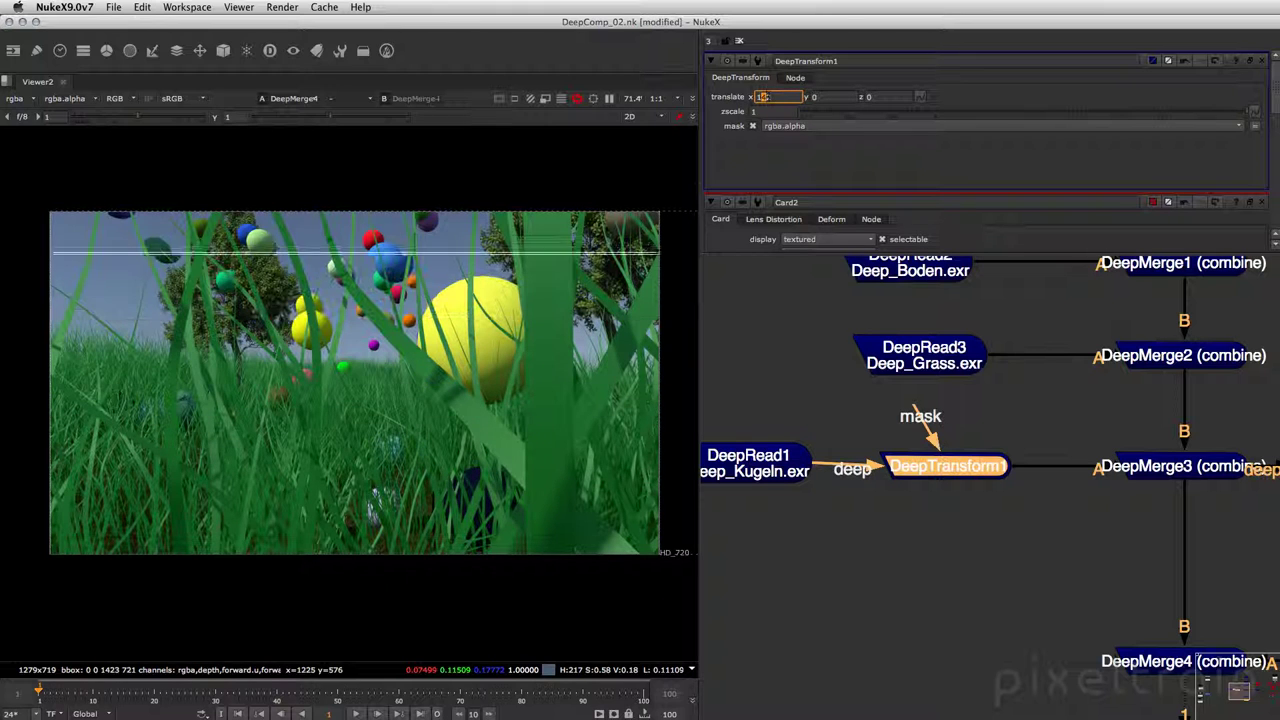
key("Up")
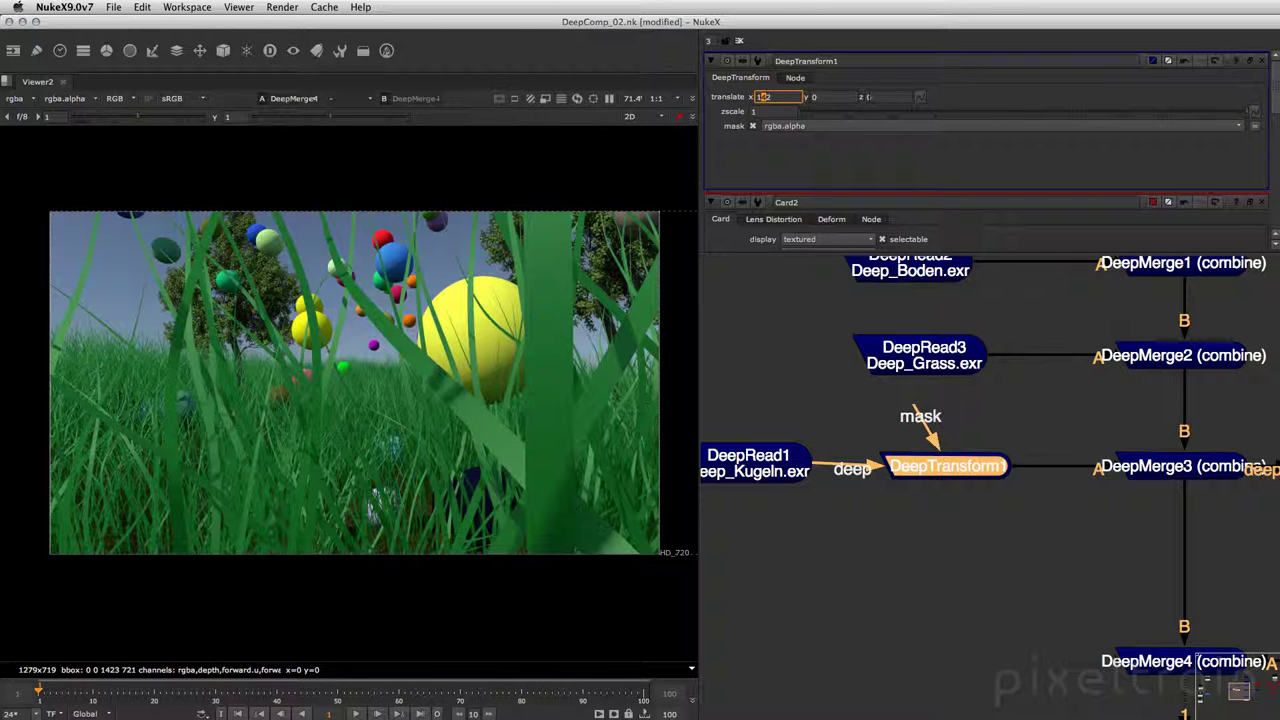
Set DeepTransform1's translate z to 16.2.
left_click(875, 96)
type("0.5")
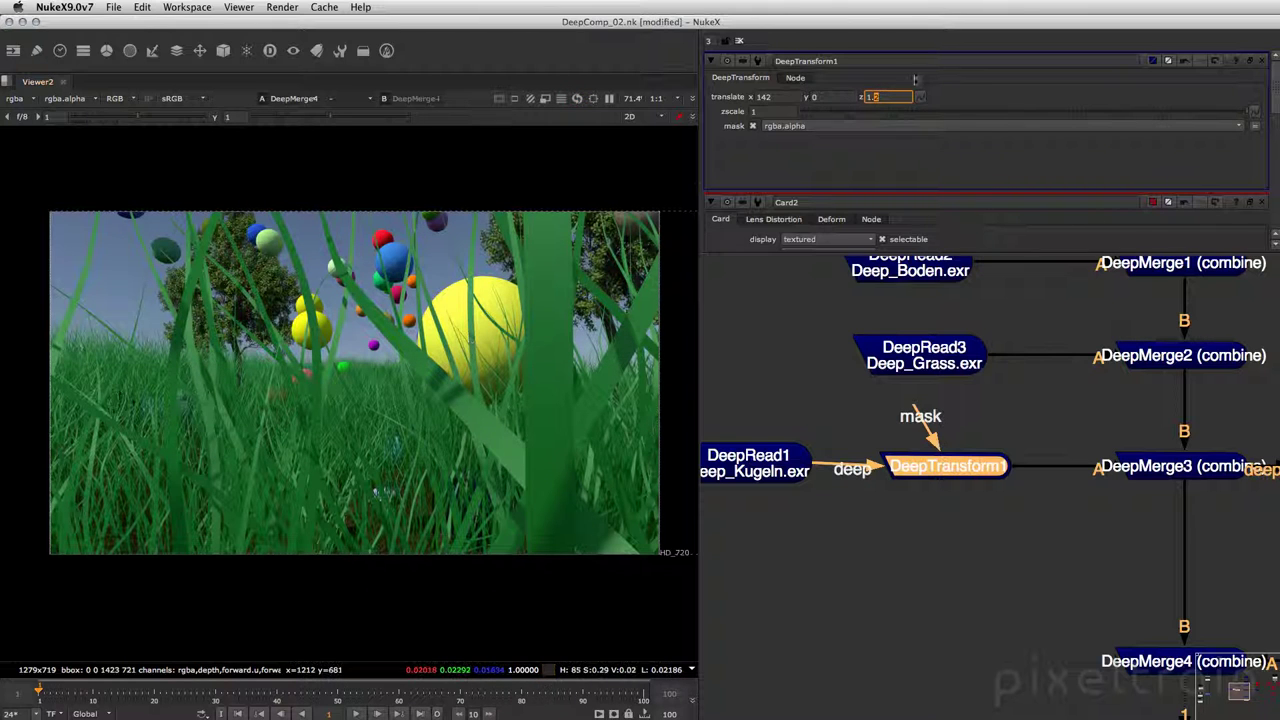
key("Up")
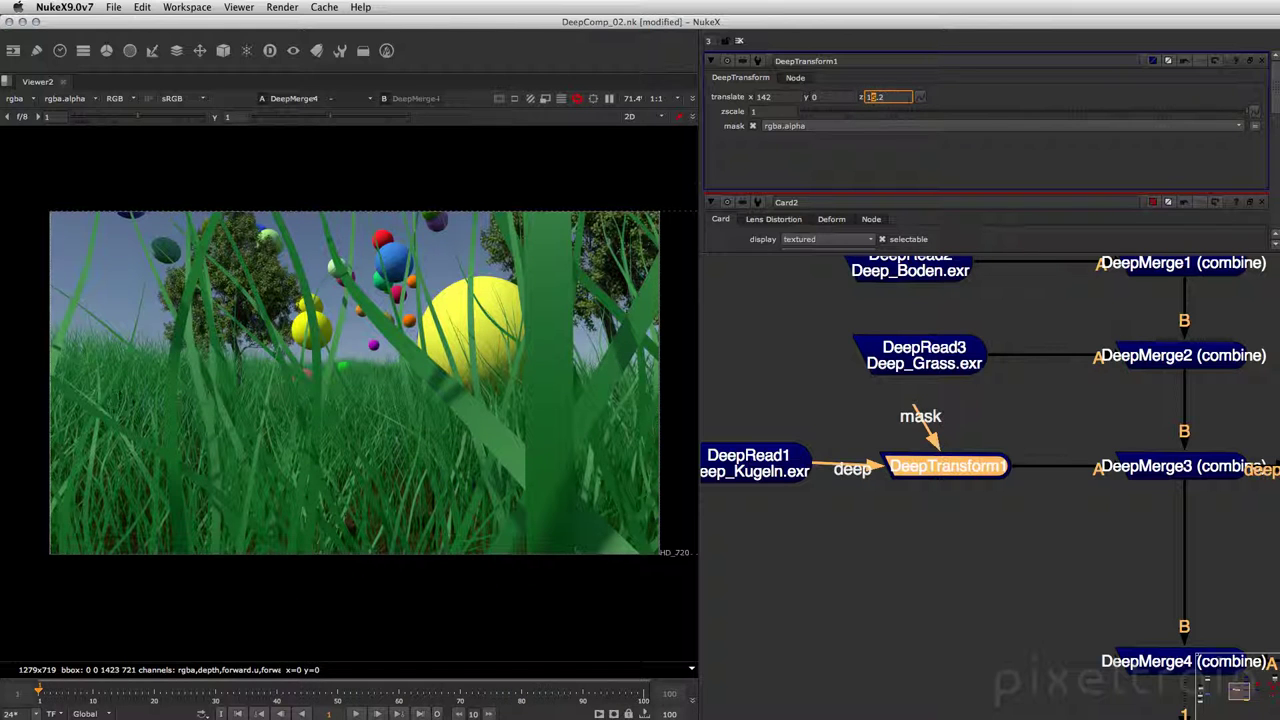
key("Up")
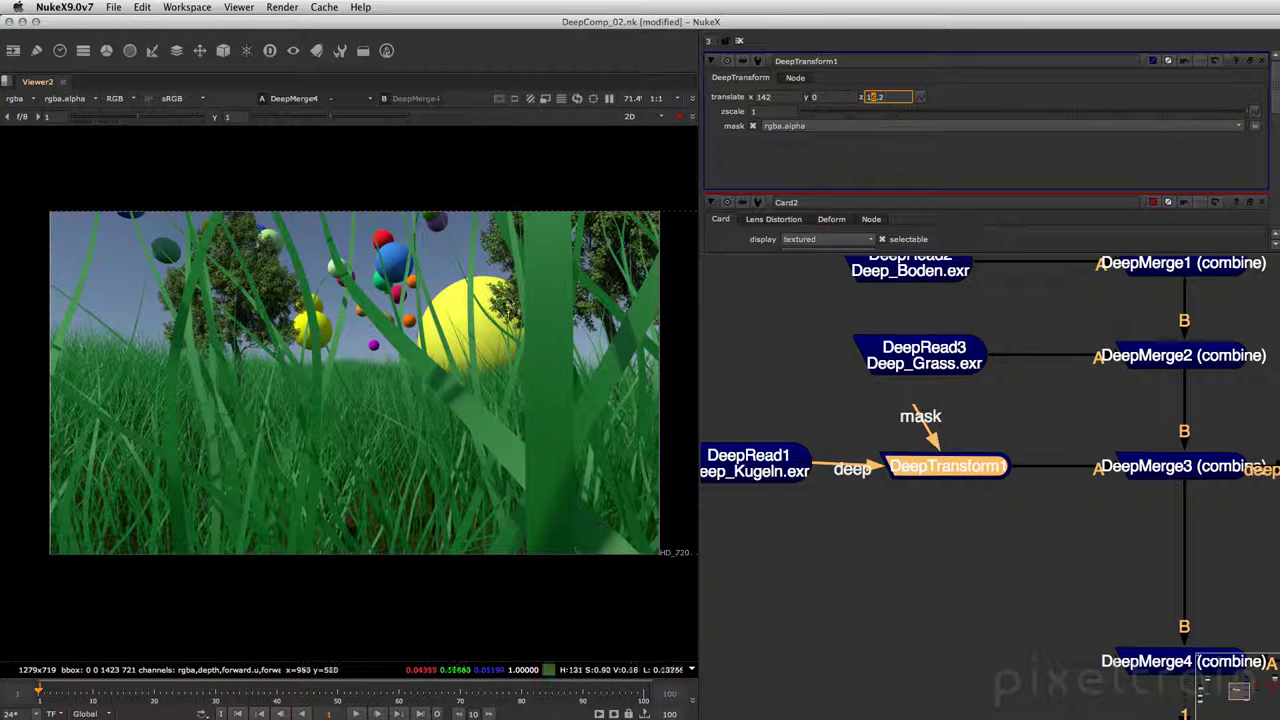
Lower DeepTransform1's translate z to 3, trying 5 first.
scroll(1050, 592, "right", 10)
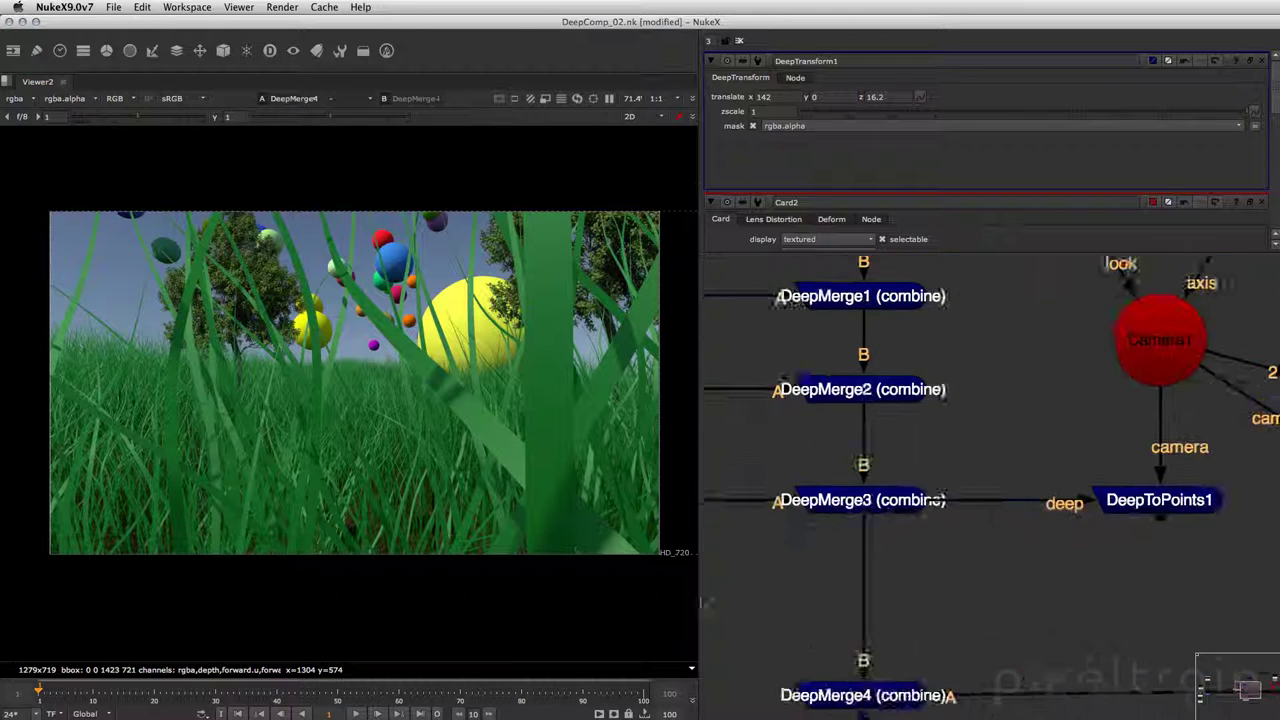
left_click_drag(1103, 603, 766, 620)
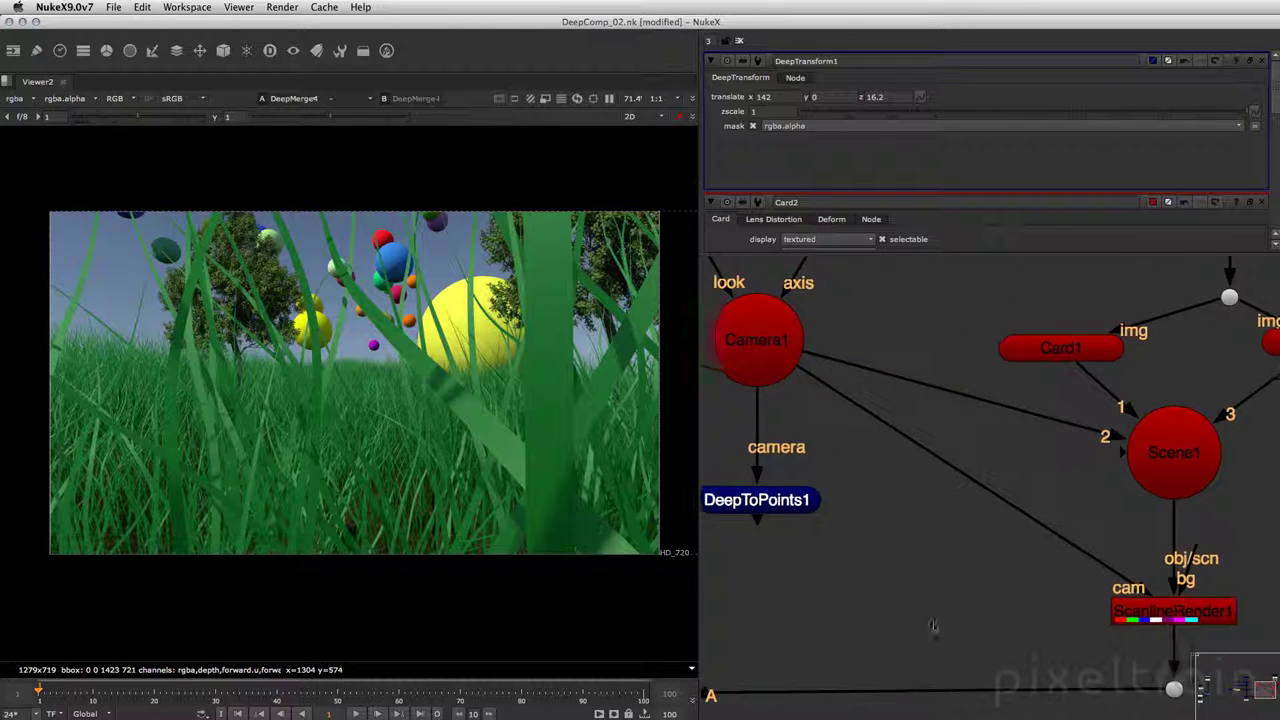
left_click_drag(1058, 591, 903, 613)
scroll(1170, 545, "down", 3)
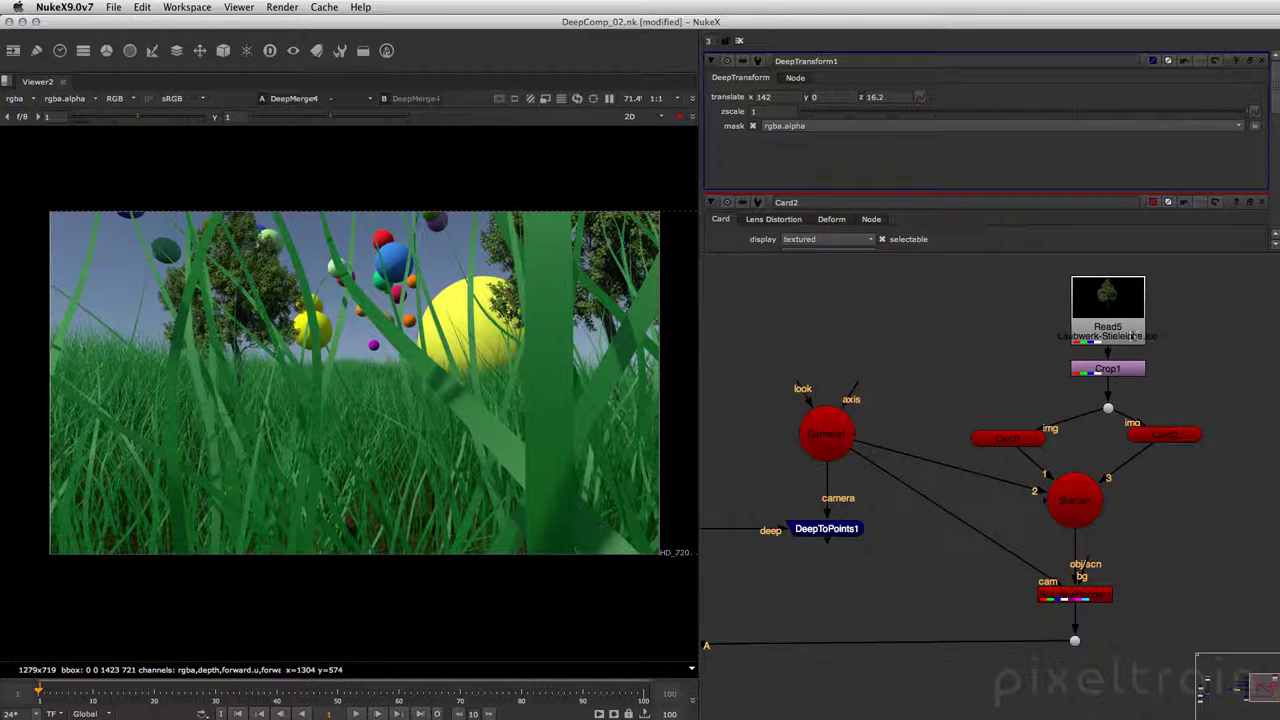
left_click_drag(802, 618, 1052, 578)
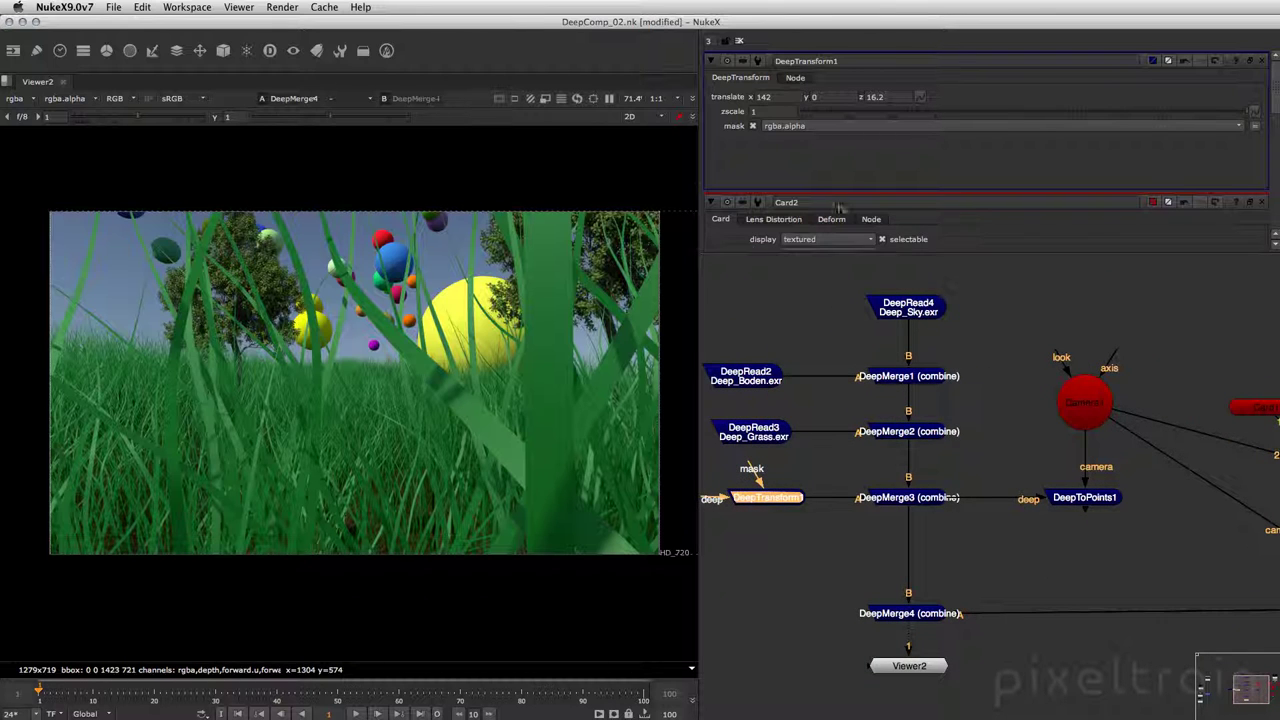
left_click(876, 97)
type("5")
key("Return")
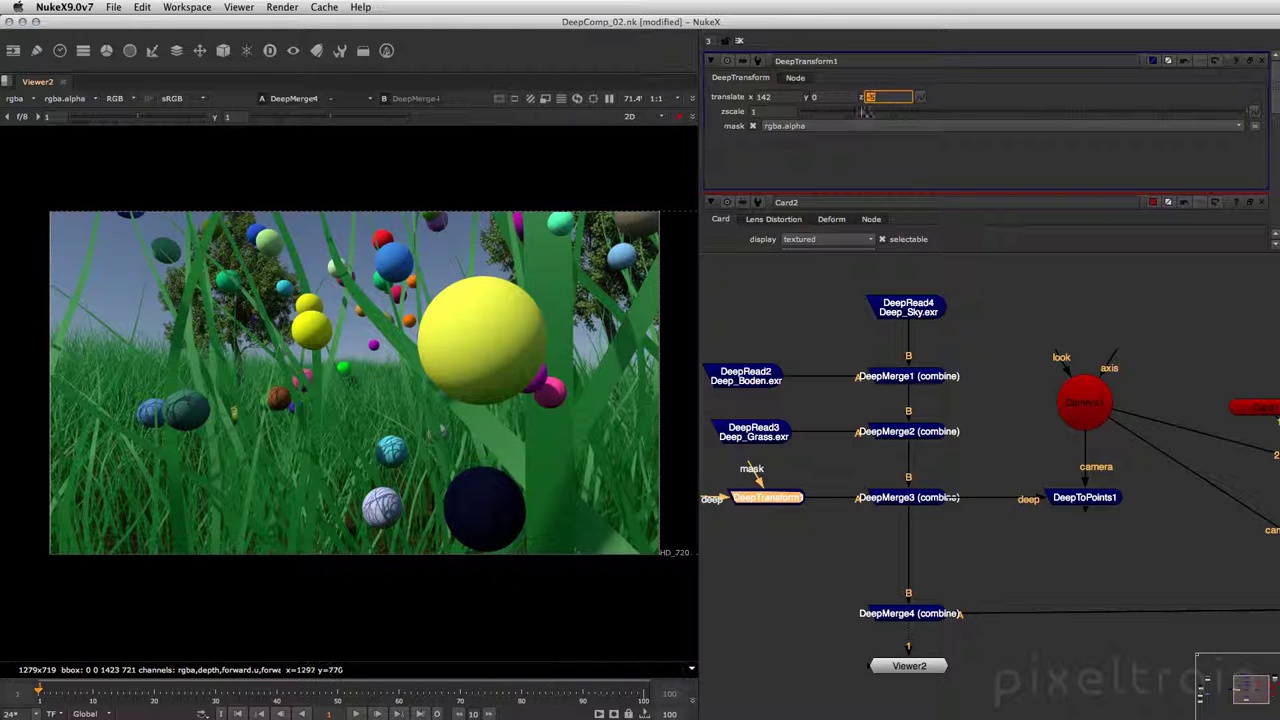
type("1")
key("Return")
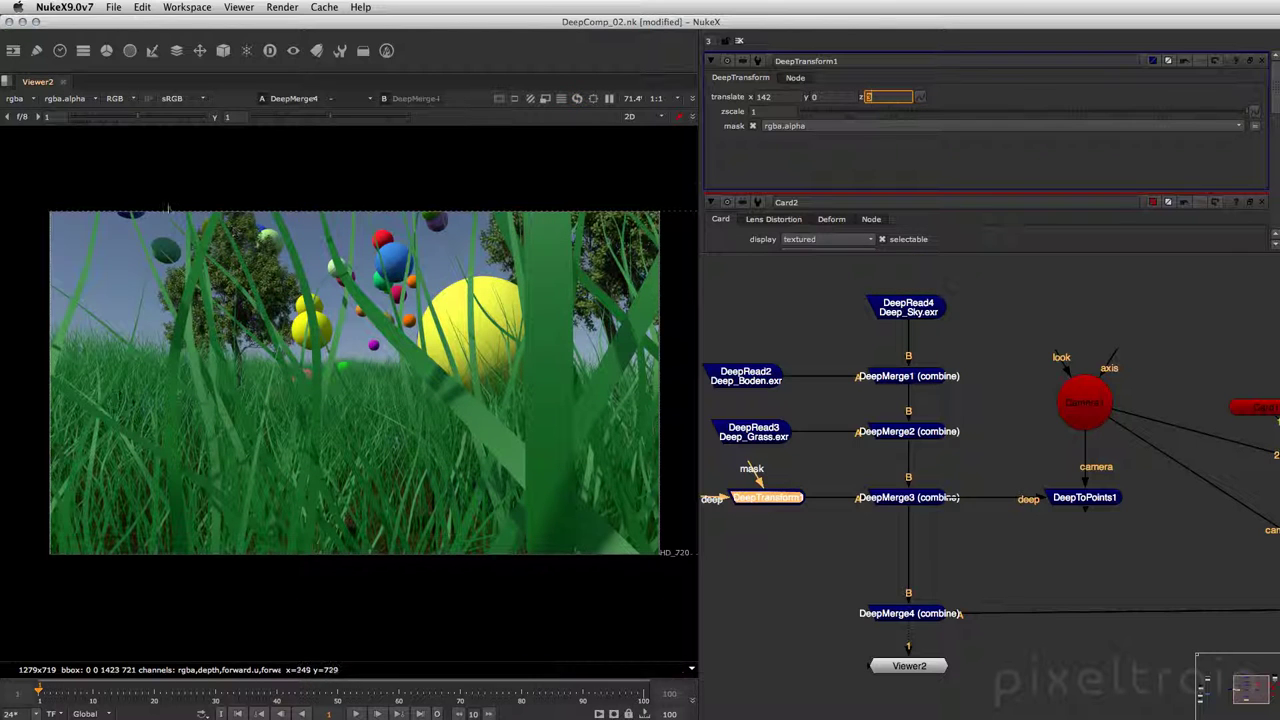
left_click(780, 556)
mouse_move(780, 556)
left_mouse_down()
mouse_move(954, 542)
mouse_move(952, 494)
left_mouse_up()
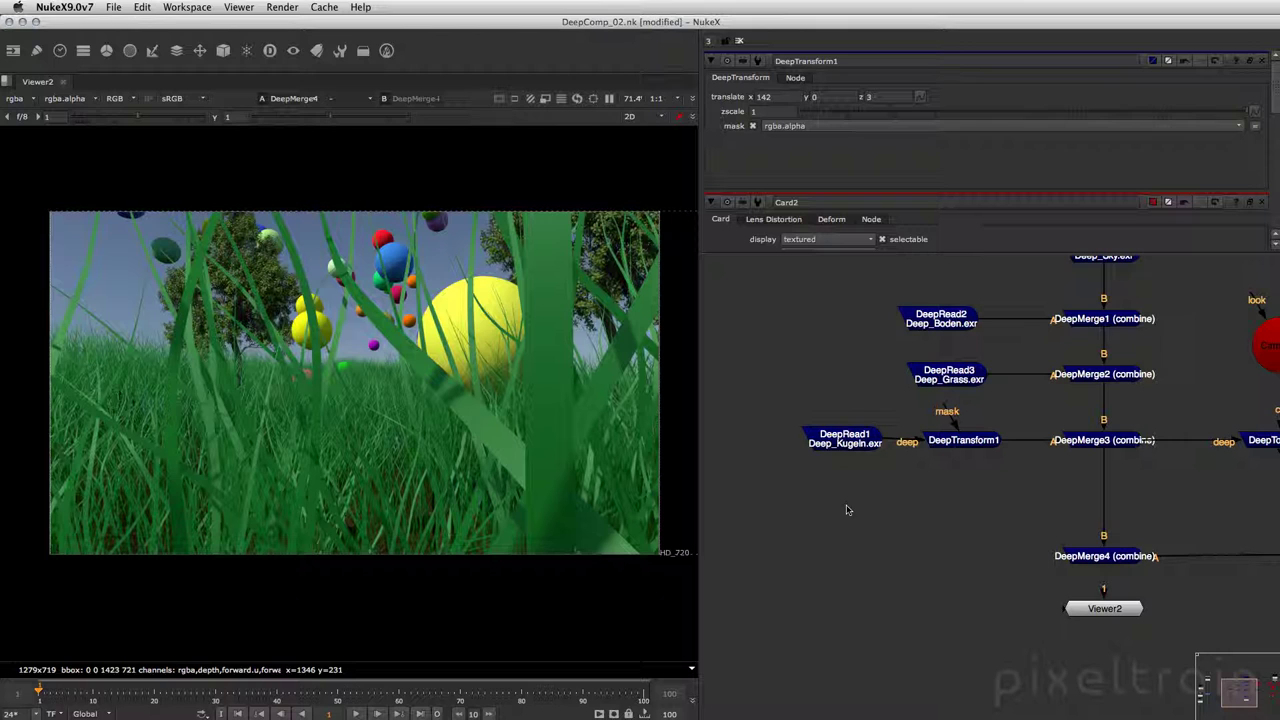
Create a DeepCrop node and insert it between DeepRead1 and DeepTransform1.
key("Tab")
type("deep")
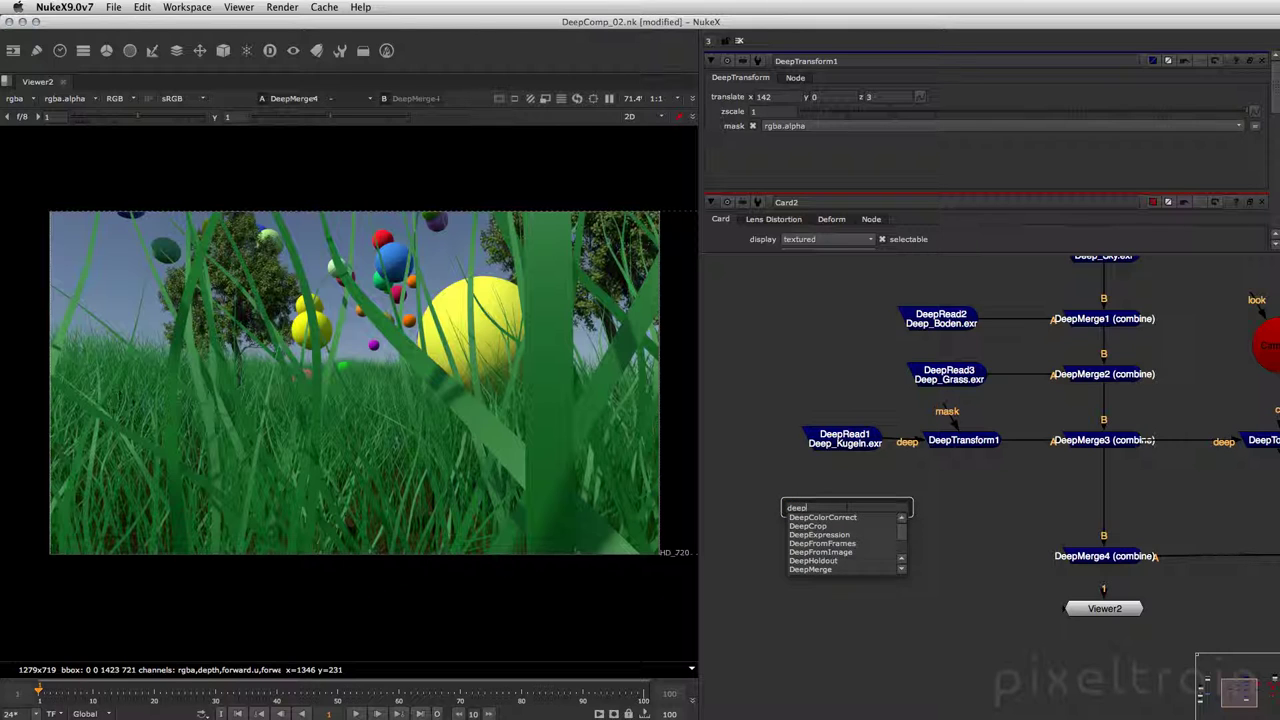
type("cr")
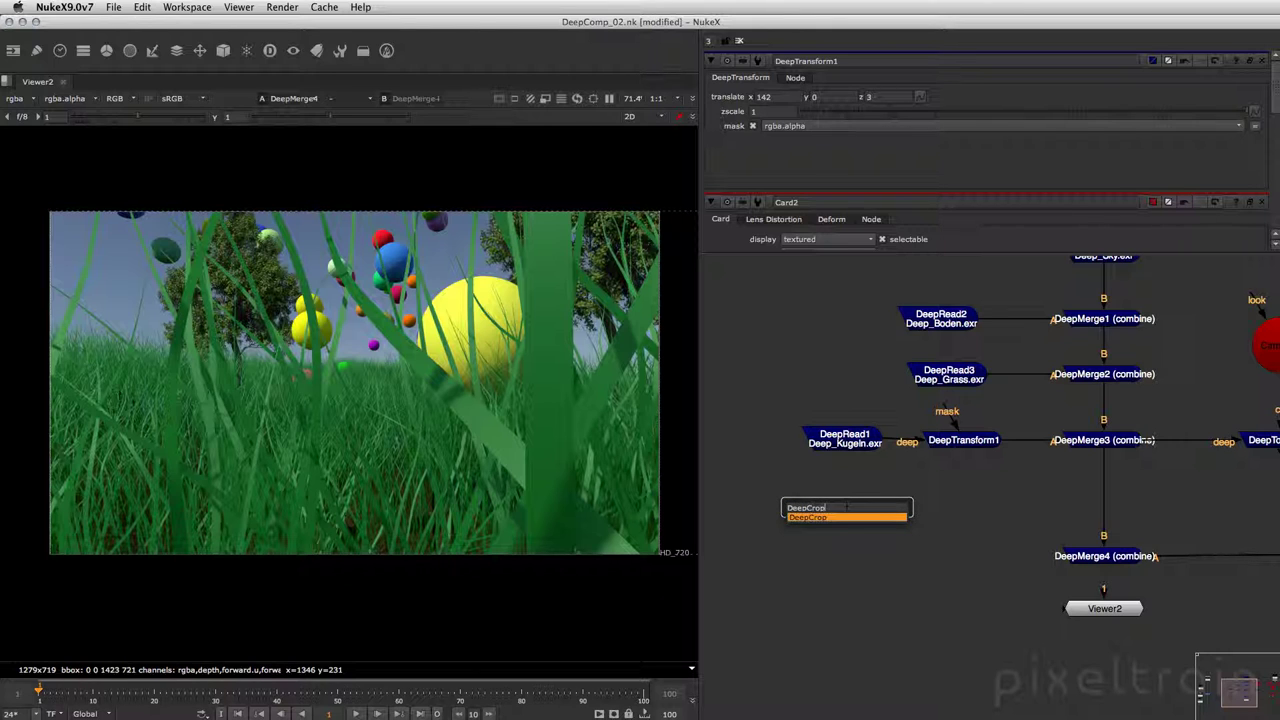
key("Return")
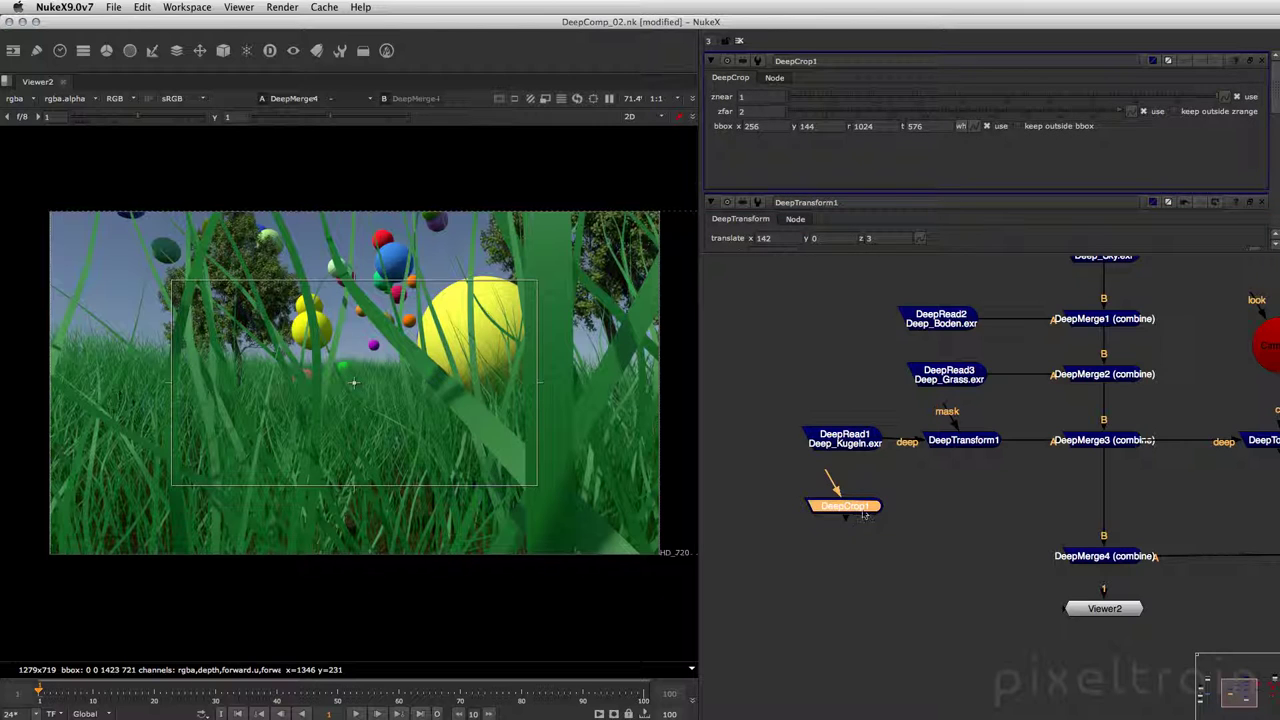
left_click_drag(843, 505, 882, 543)
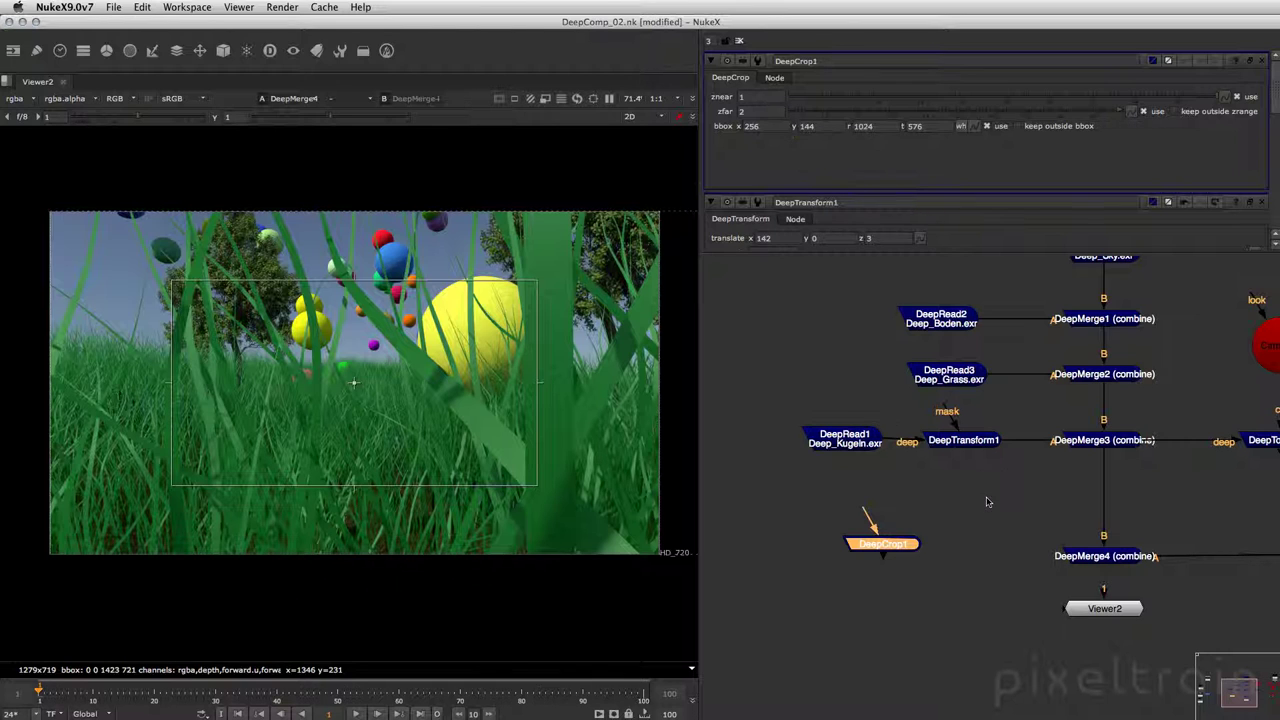
left_click(880, 482)
left_click_drag(853, 441, 736, 442)
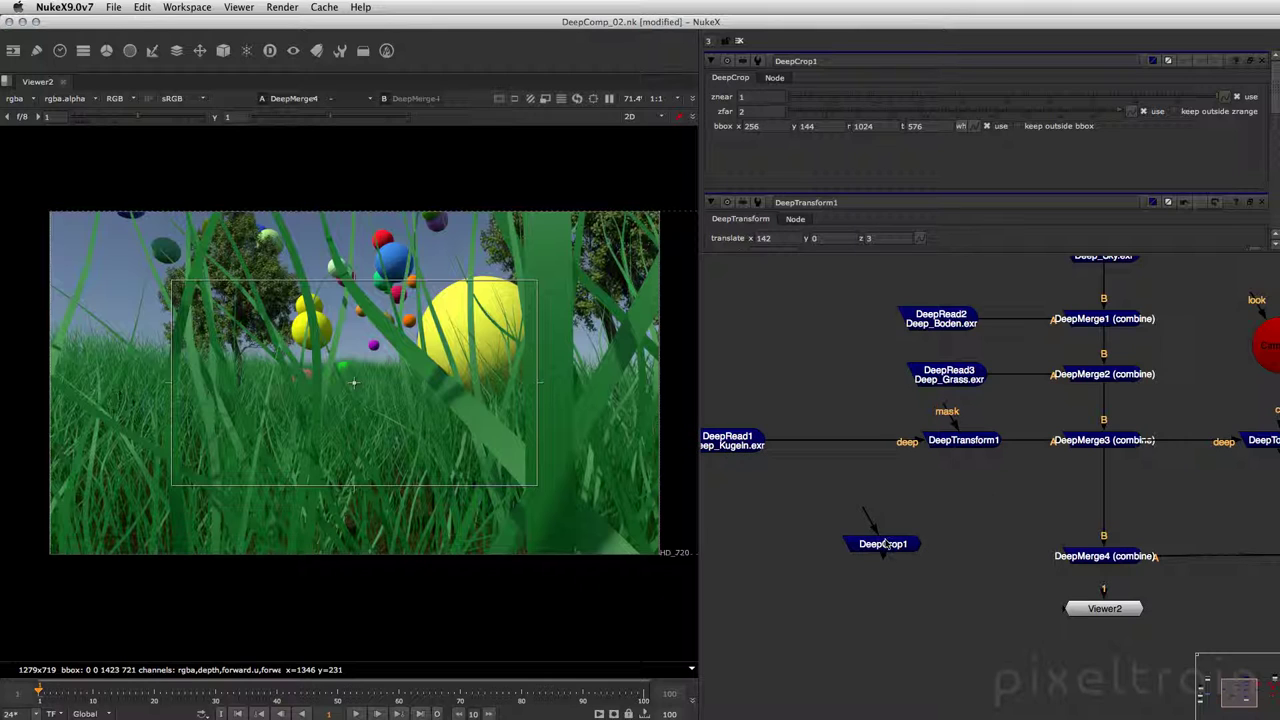
left_click_drag(871, 550, 835, 444)
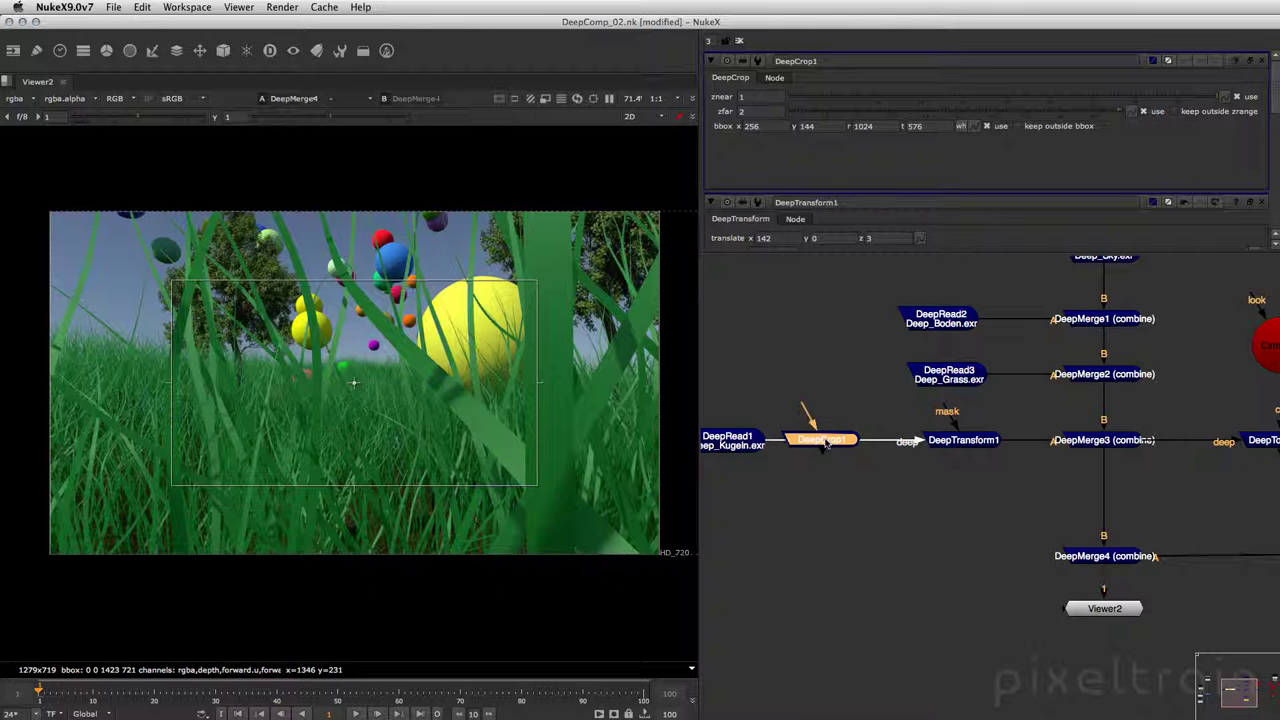
View DeepCrop1 and enlarge its crop box out to the frame edges.
key("1")
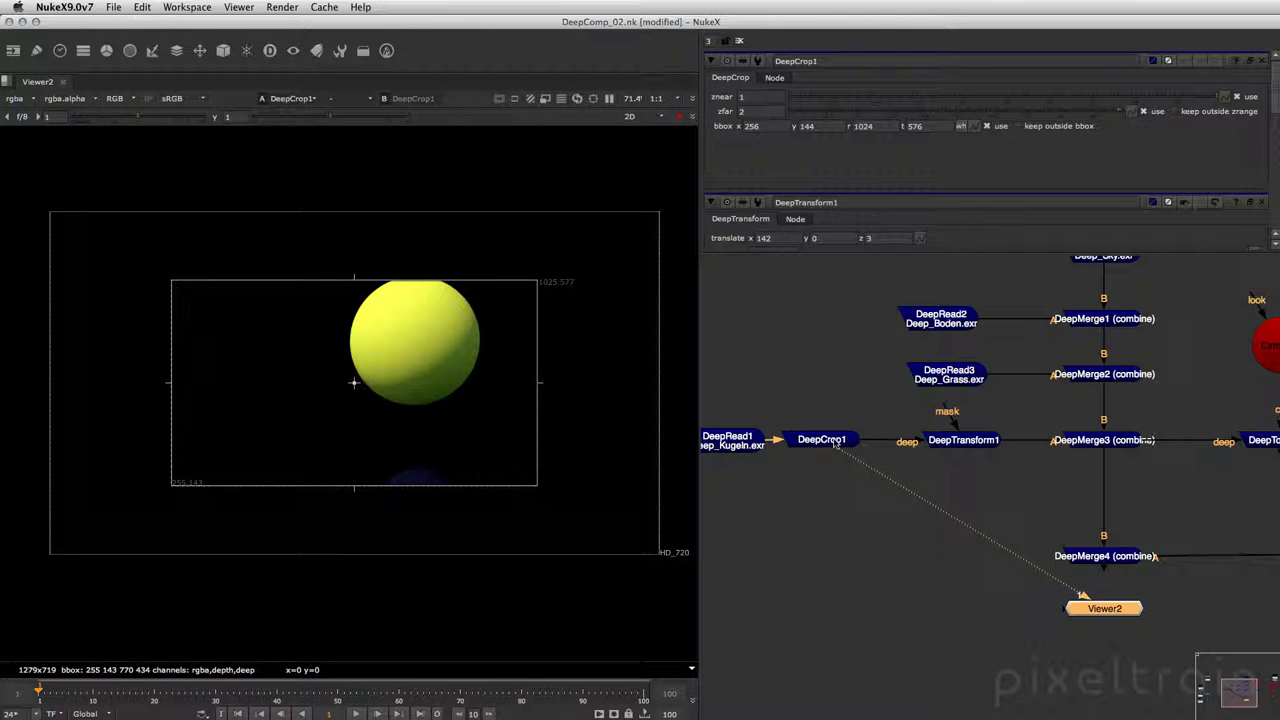
left_click_drag(354, 280, 354, 236)
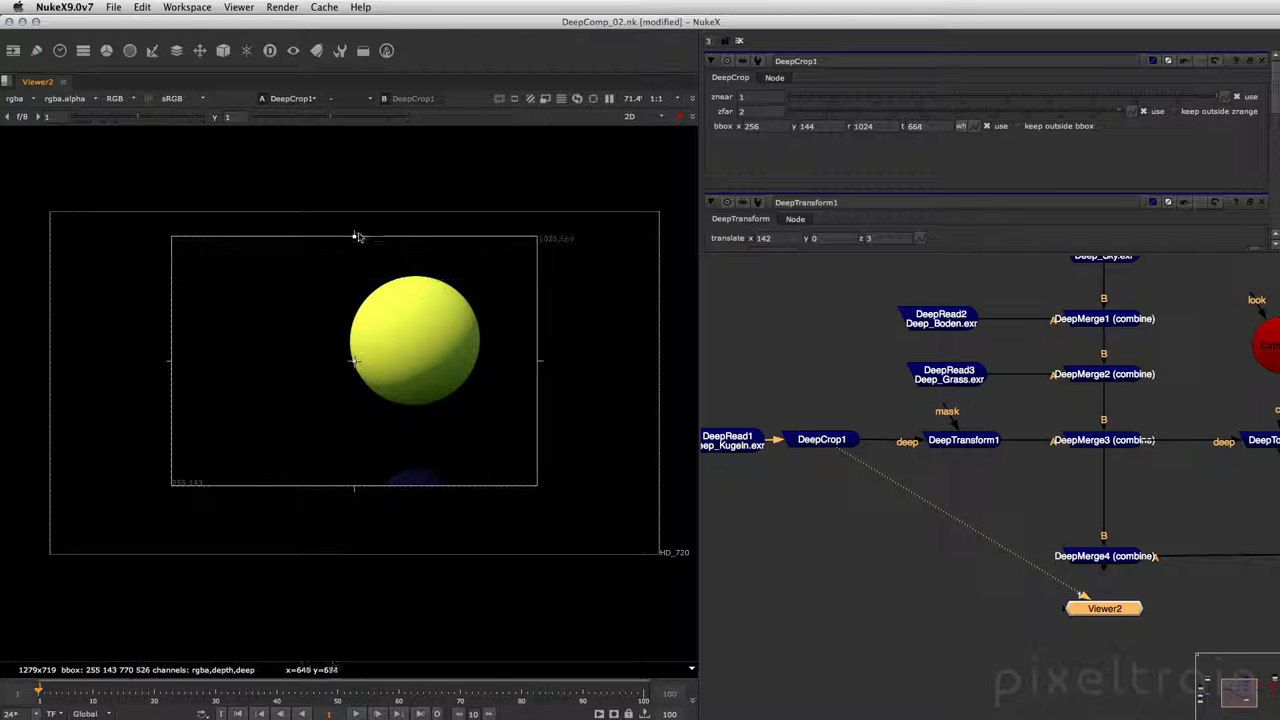
left_click_drag(538, 371, 648, 362)
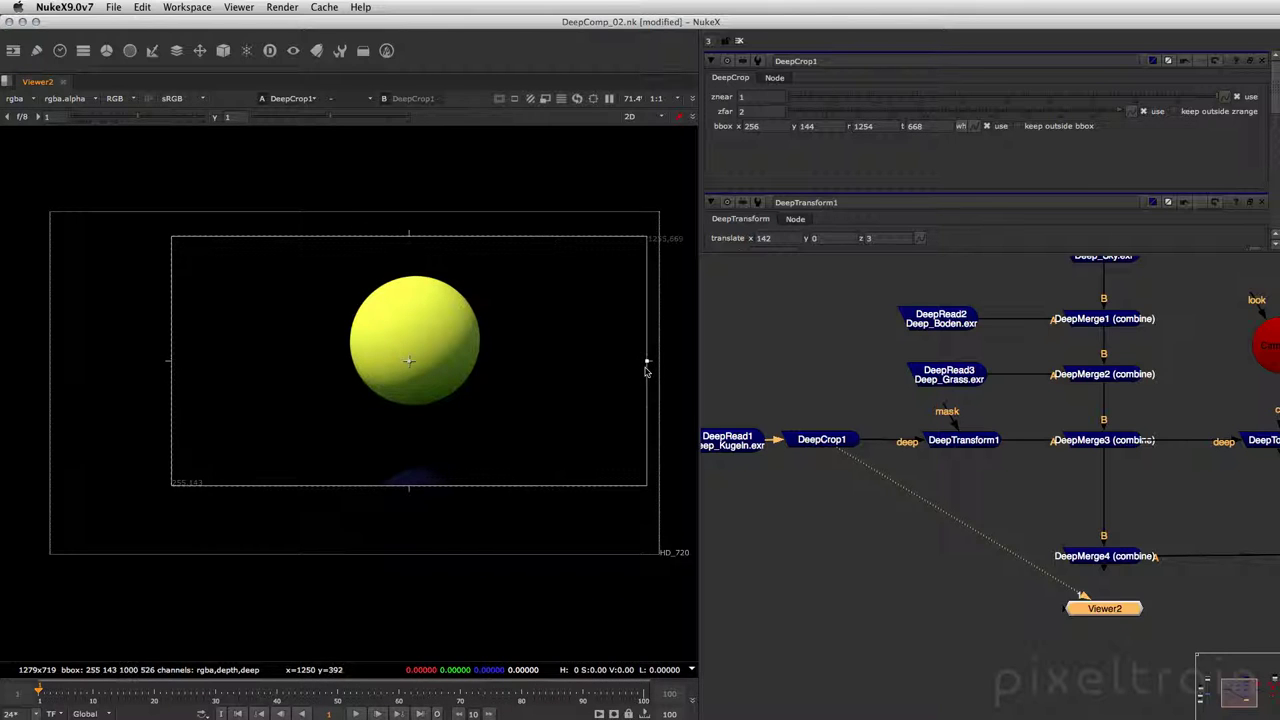
left_click_drag(167, 367, 48, 361)
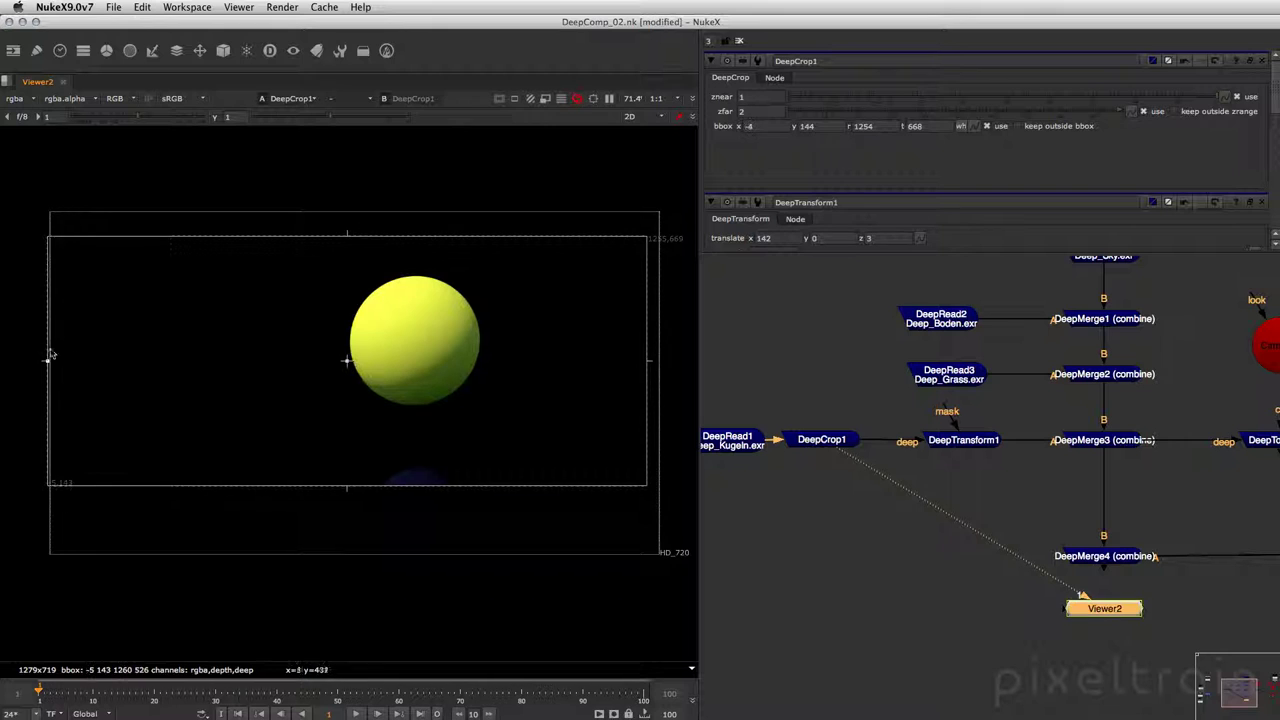
left_click_drag(357, 482, 348, 551)
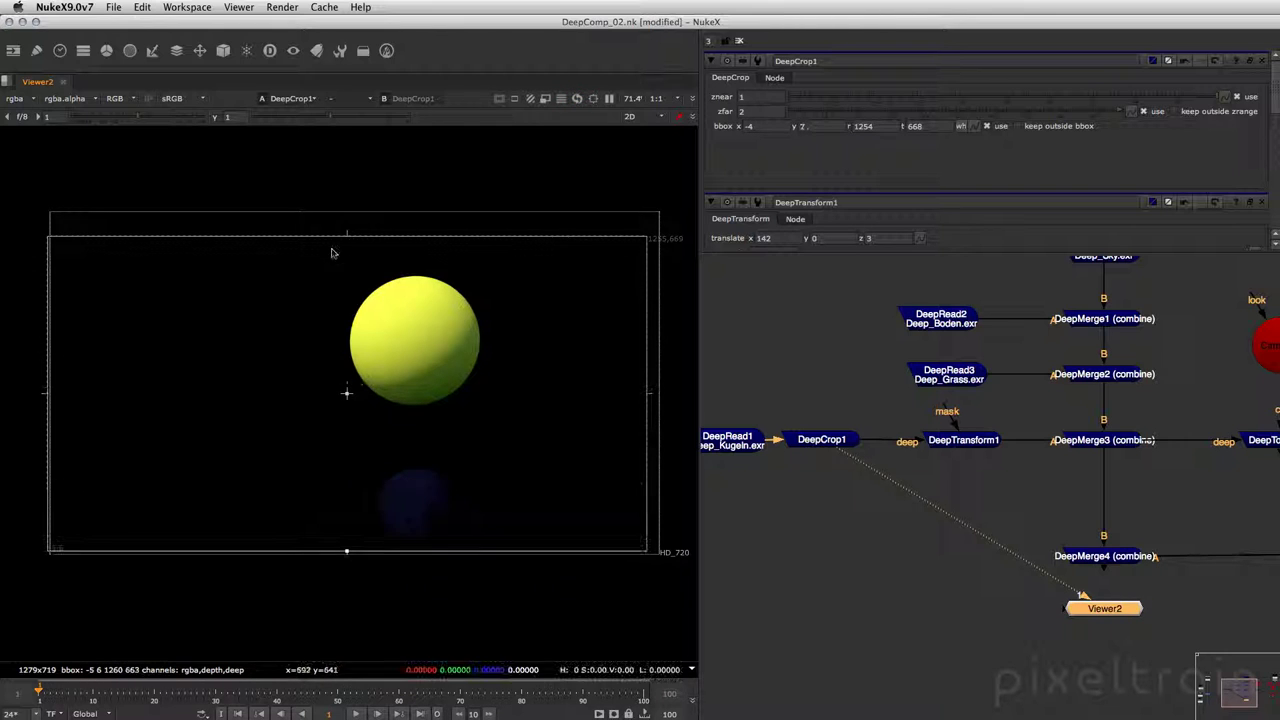
left_click_drag(349, 236, 347, 212)
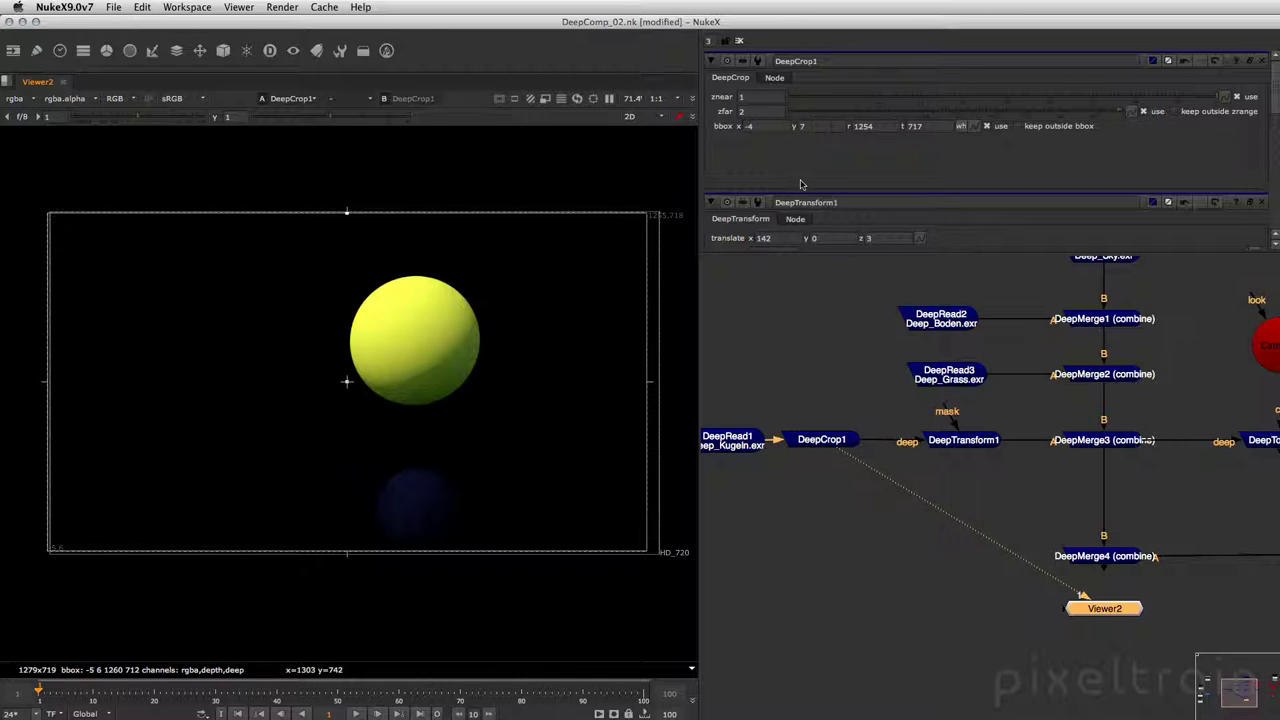
Disable zfar, tighten the bbox to 601, 7, 1020, 626, then disable the bbox.
left_click(1144, 111)
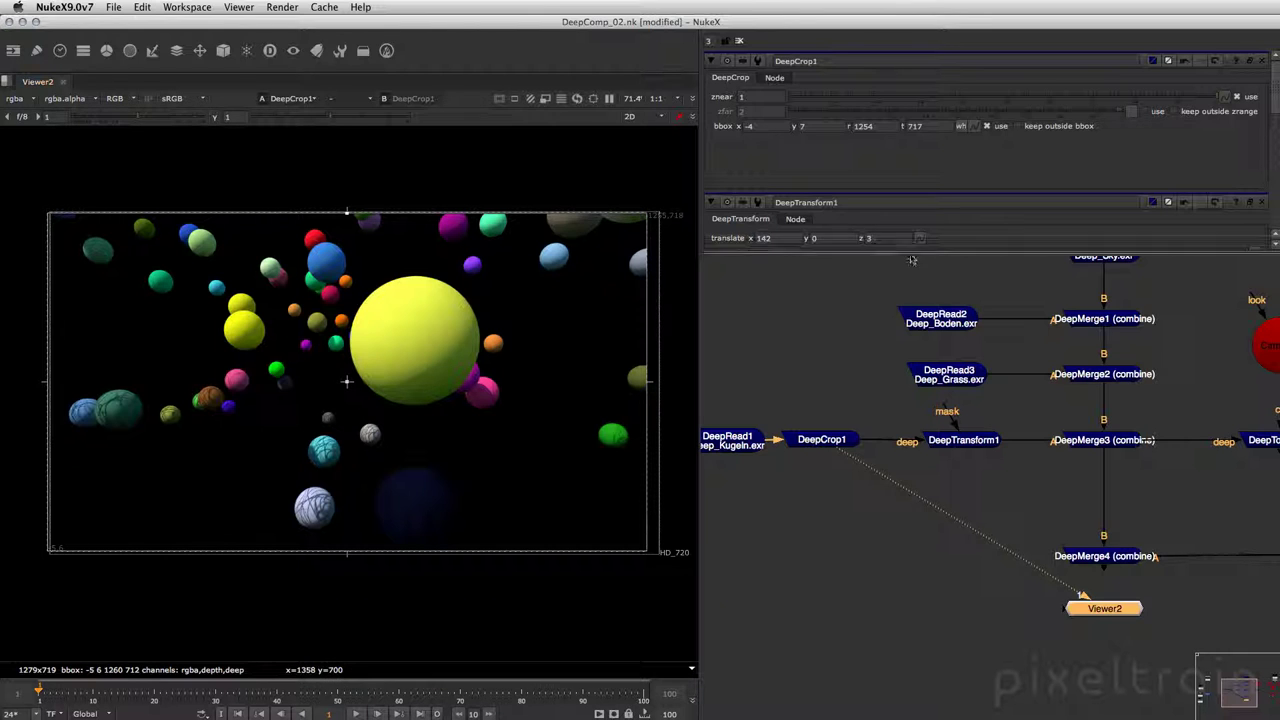
left_click_drag(646, 380, 534, 380)
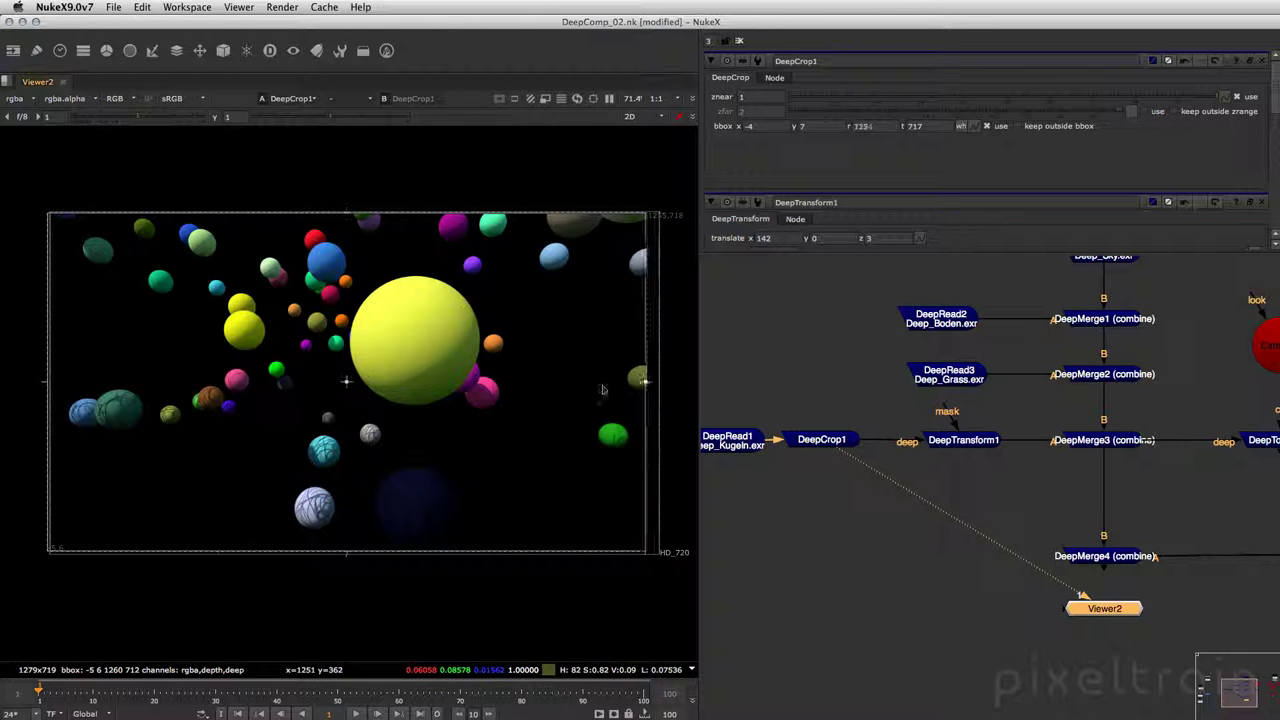
left_click_drag(46, 380, 336, 405)
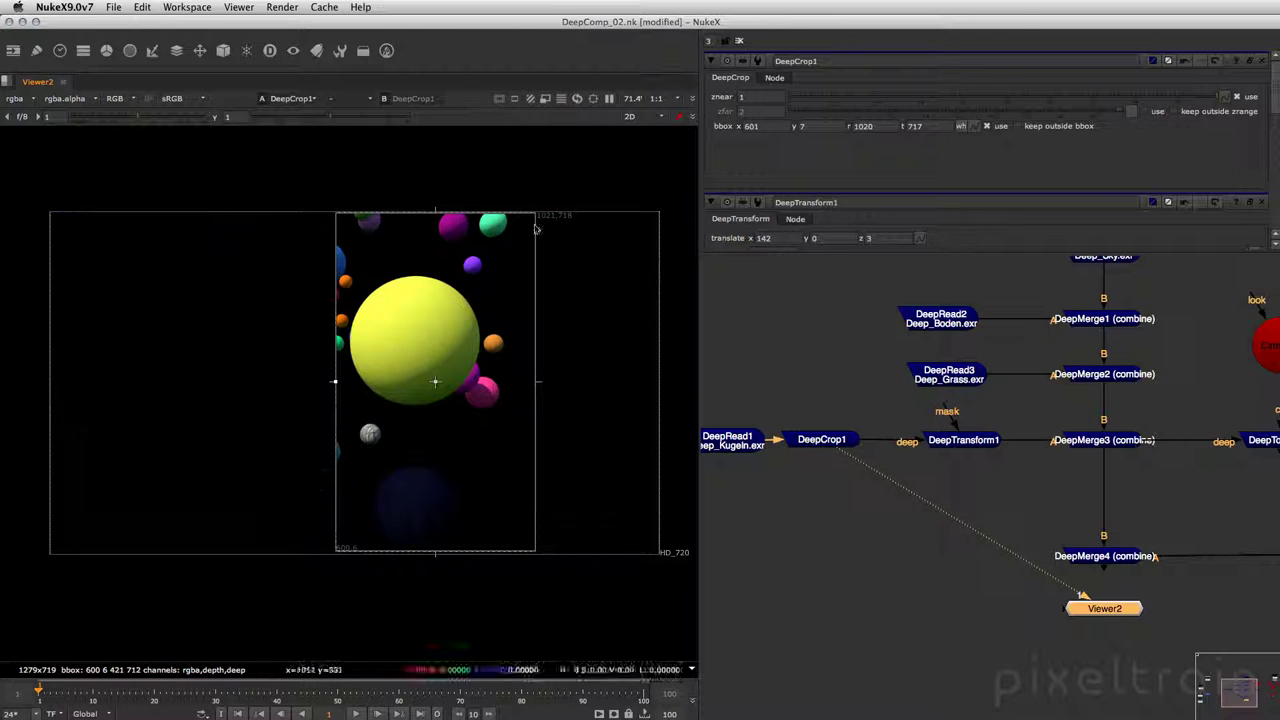
left_click_drag(435, 213, 435, 257)
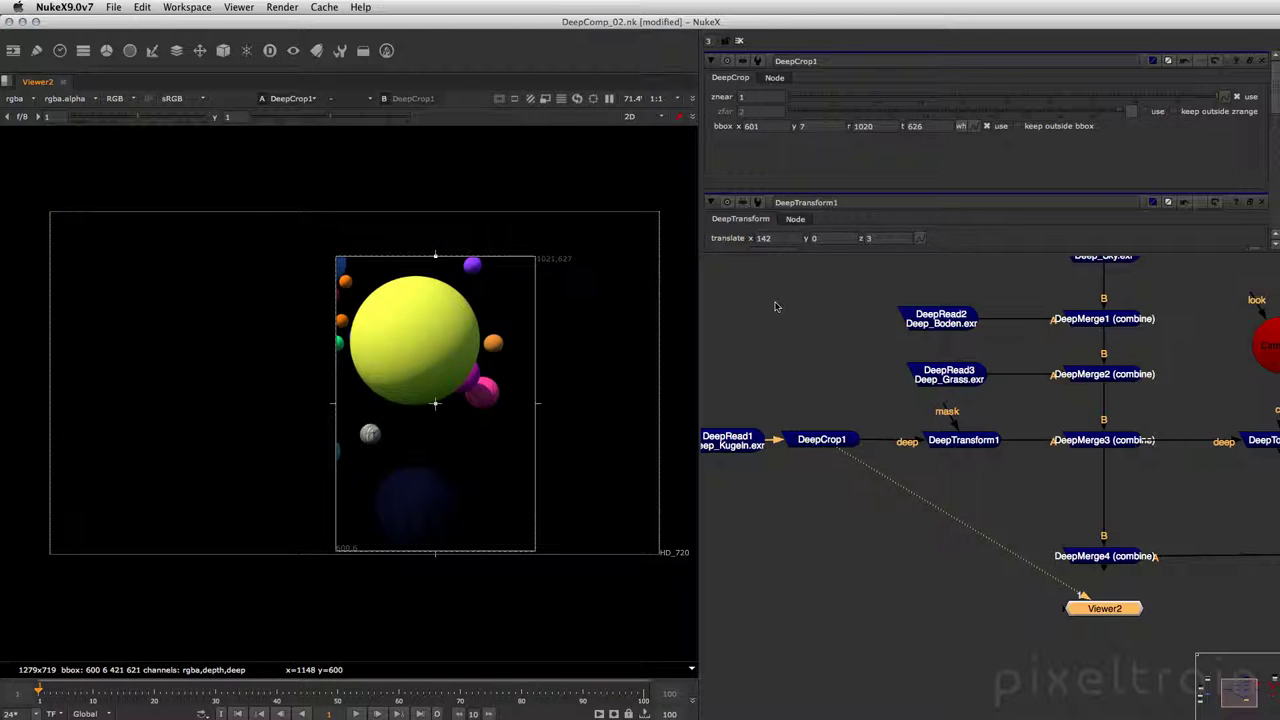
left_click(986, 127)
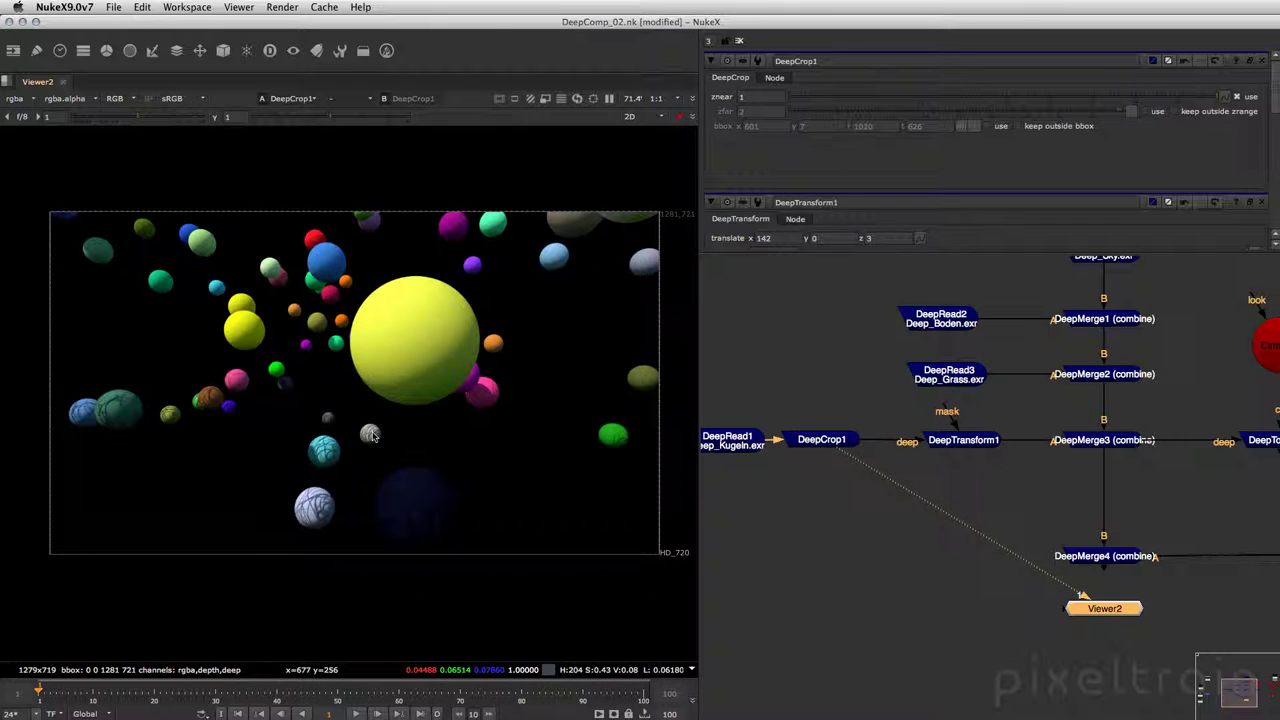
Add a DeepSample fed by DeepRead1 and sample the big and small yellow spheres' depth.
key("Tab")
type("de")
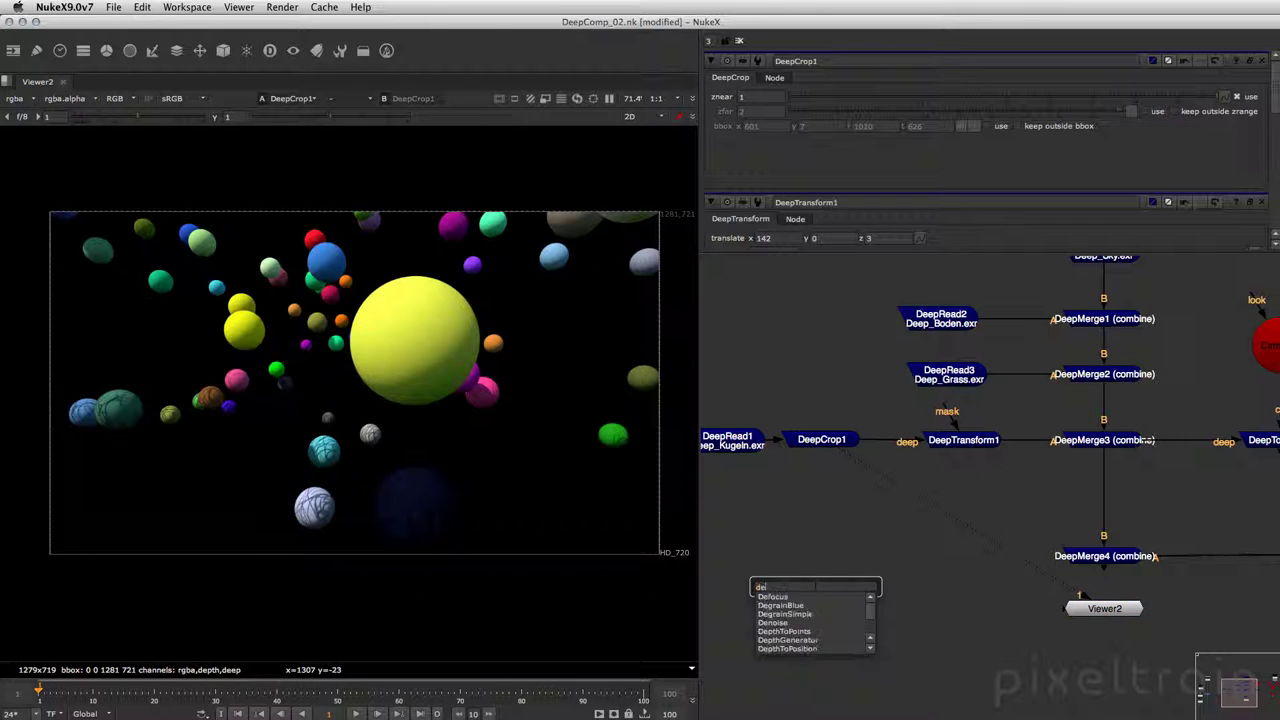
type("epsam")
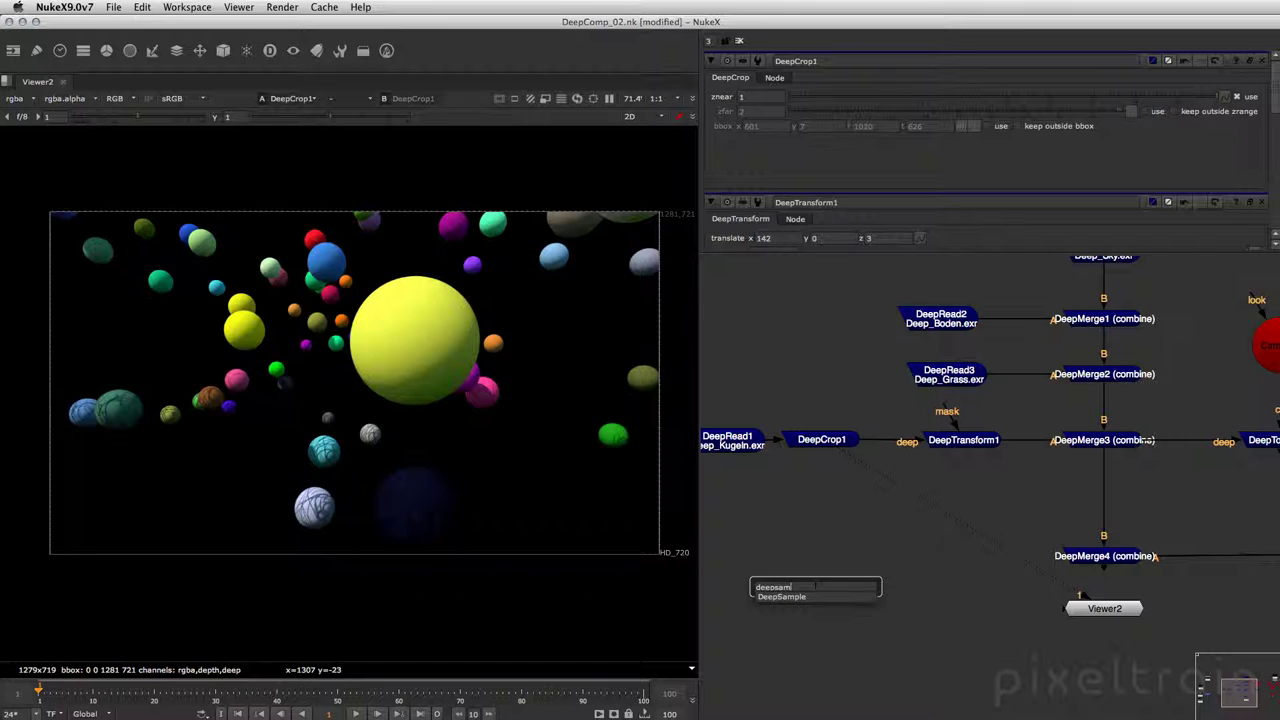
key("Return")
left_click_drag(810, 572, 848, 542)
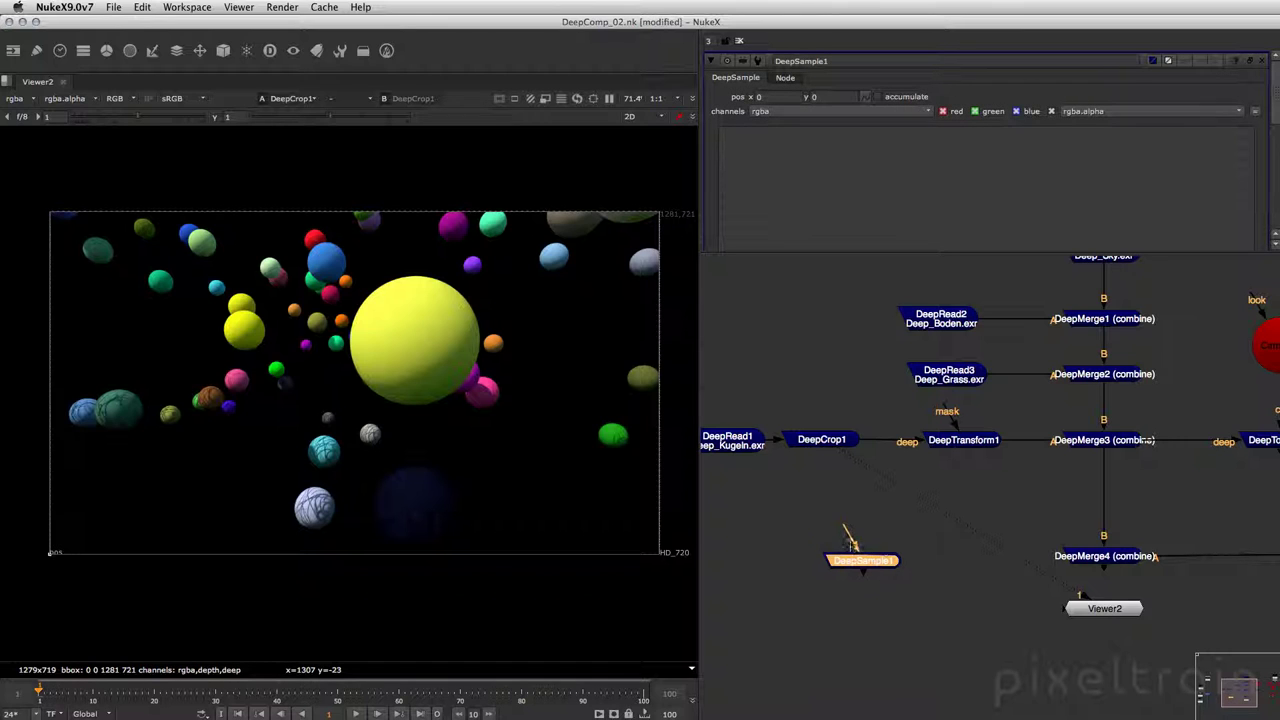
left_click_drag(849, 538, 735, 443)
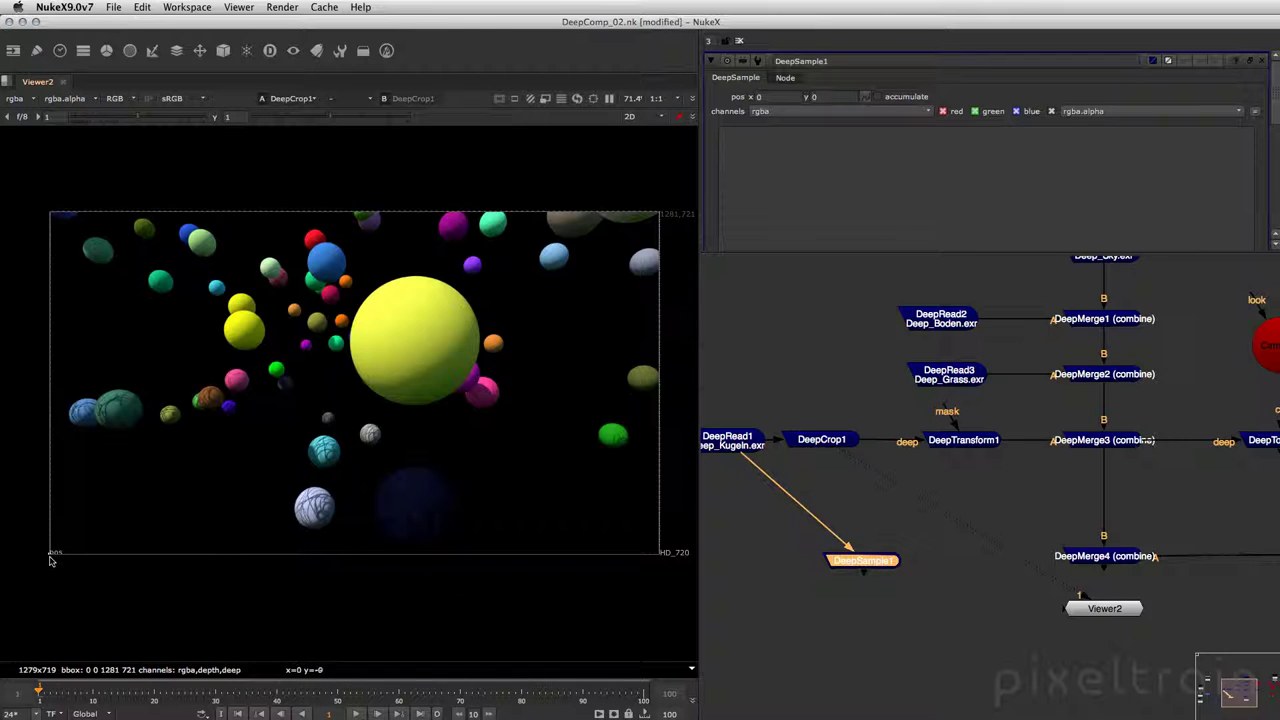
left_click_drag(371, 467, 418, 338)
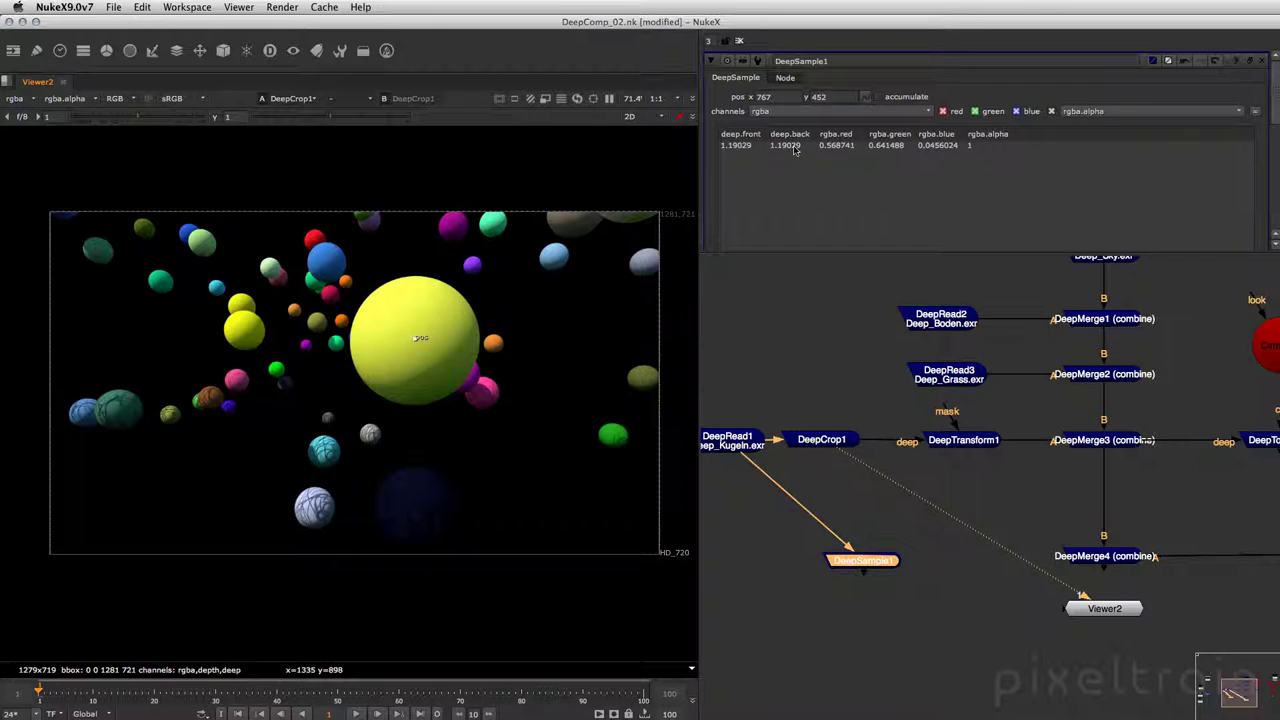
left_click_drag(417, 338, 247, 327)
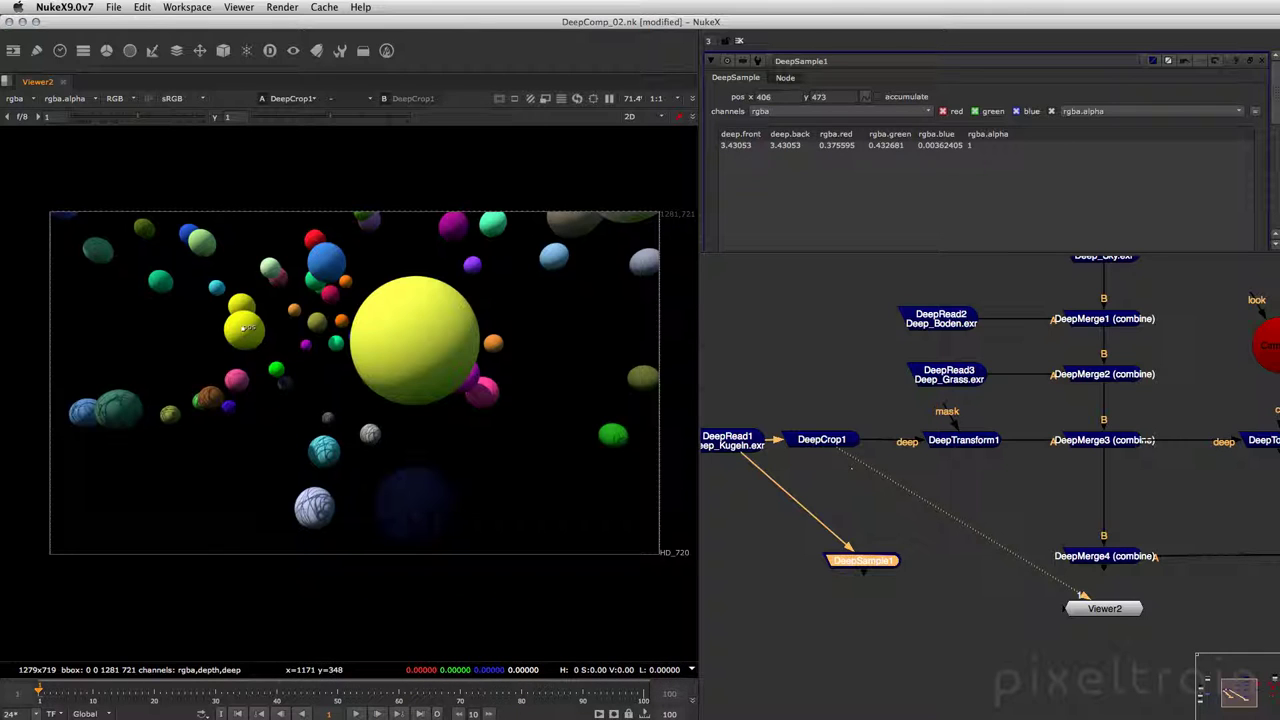
Re-enable DeepCrop1's zfar and set it to 3.72, starting from 3.5.
double_click(822, 440)
left_click(1143, 111)
left_click(762, 111)
type("3.5")
key("Return")
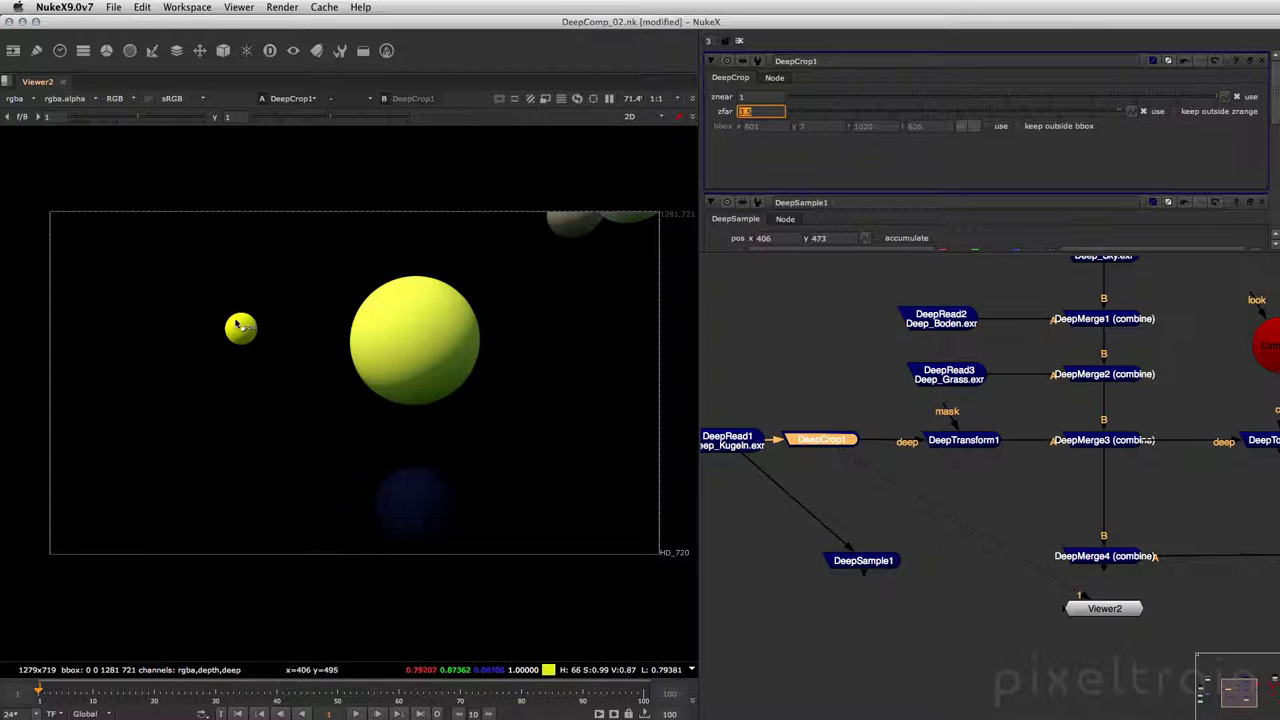
scroll(244, 330, "up", 2)
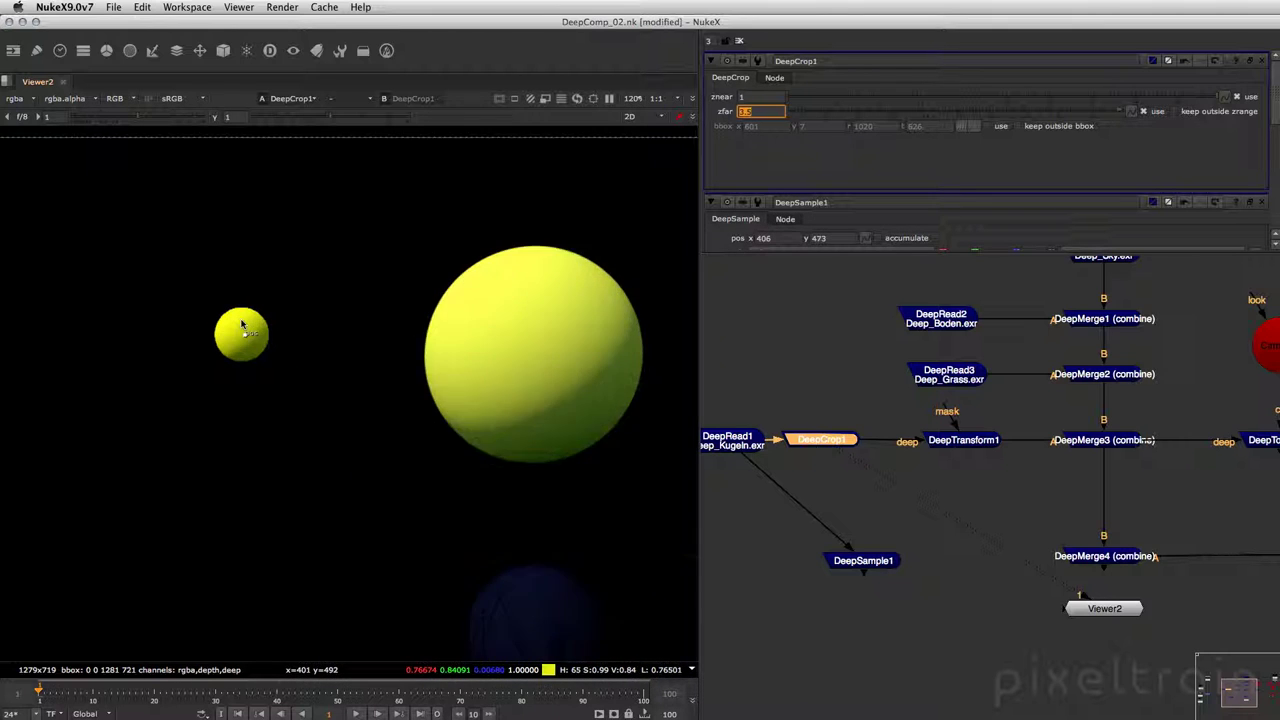
scroll(238, 322, "up", 3)
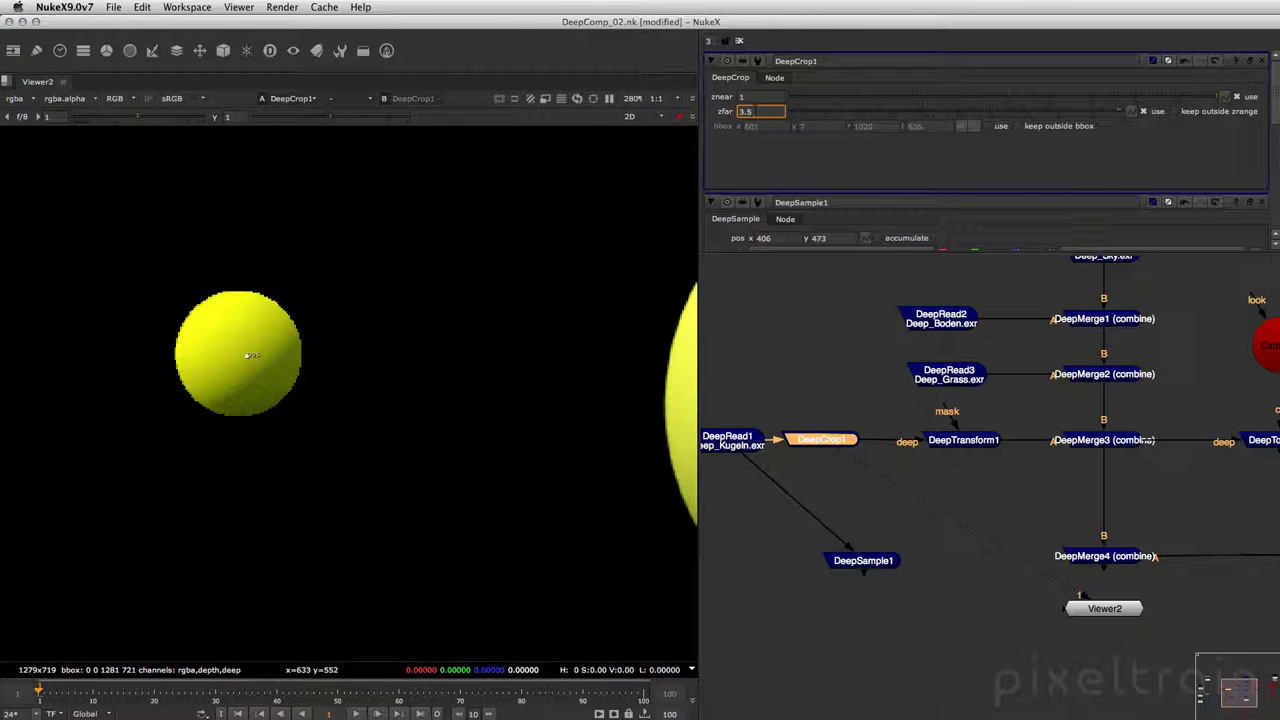
key("Up")
key("Up")
key("Up")
key("Up")
key("Up")
key("Up")
key("Up")
key("Up")
key("Up")
key("Up")
key("Up")
key("Down")
key("Down")
key("Down")
key("Up")
key("Up")
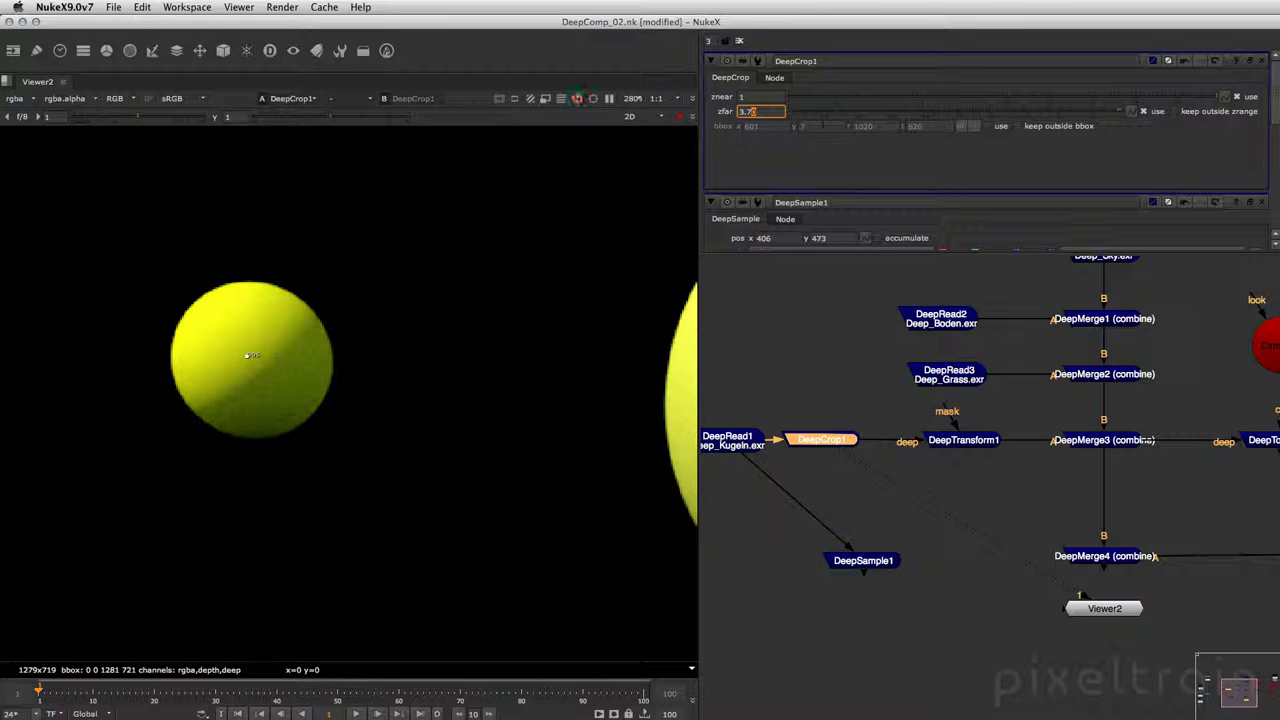
scroll(449, 381, "down", 3)
scroll(537, 343, "down", 2)
left_click_drag(537, 343, 400, 376)
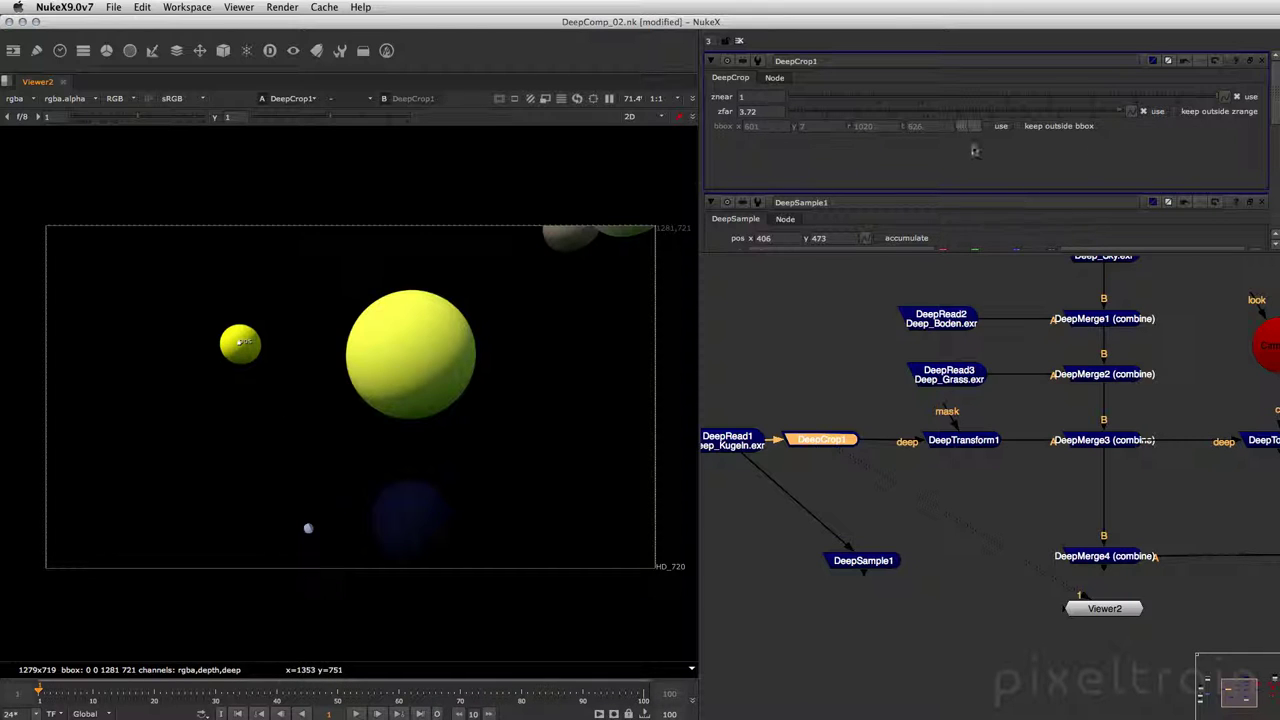
Re-enable DeepCrop1's bbox at 315, 274, 939, 612 around the yellow spheres, then view DeepTransform1.
left_click(987, 126)
left_click_drag(326, 420, 195, 418)
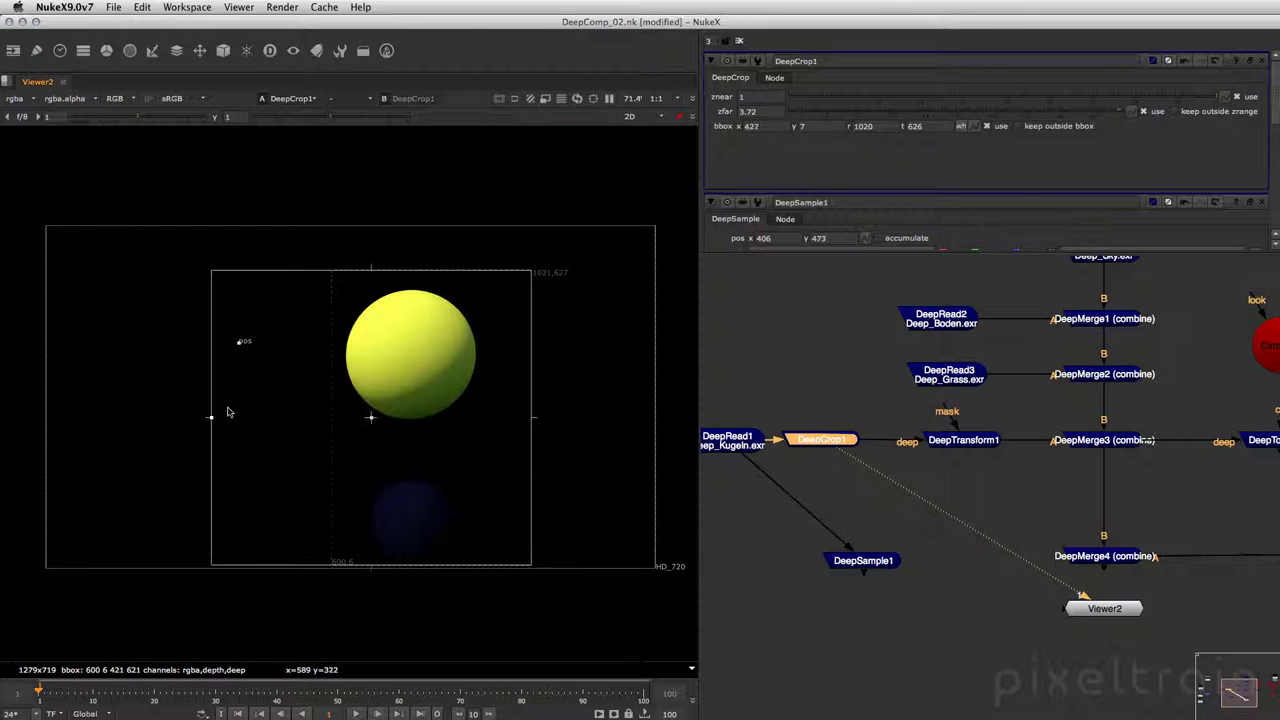
left_click_drag(363, 565, 364, 437)
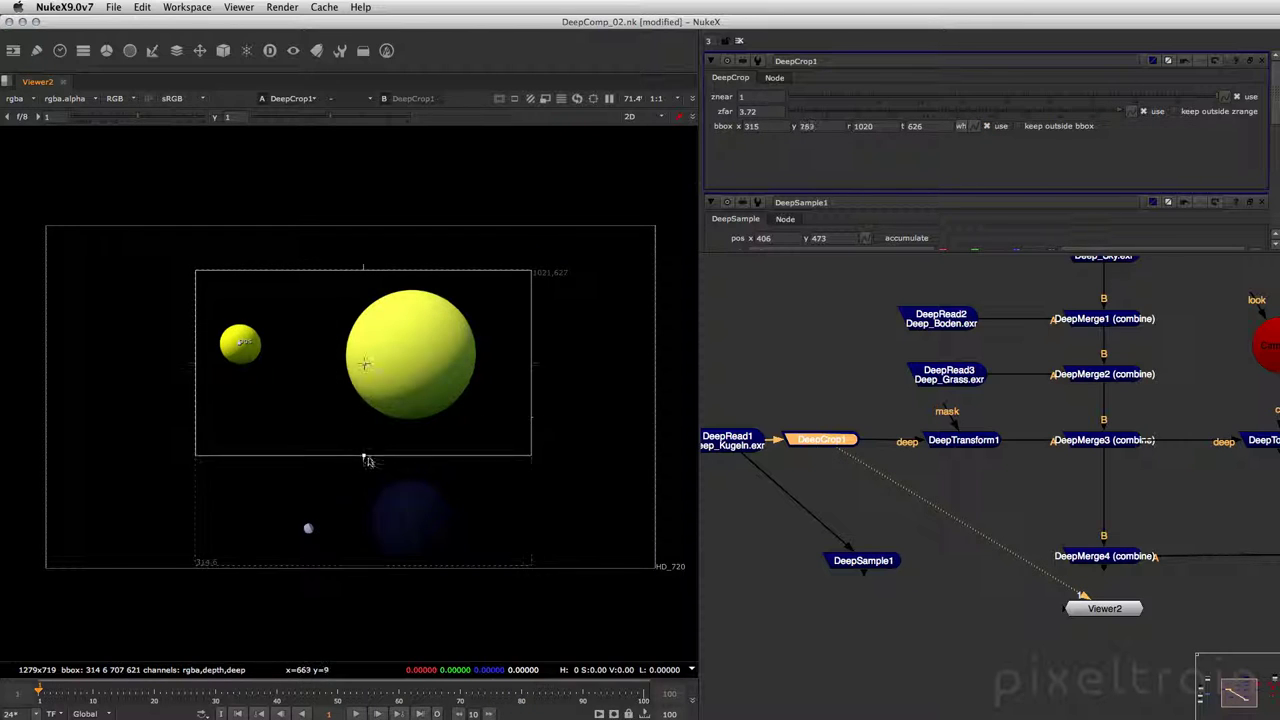
left_click_drag(365, 268, 364, 285)
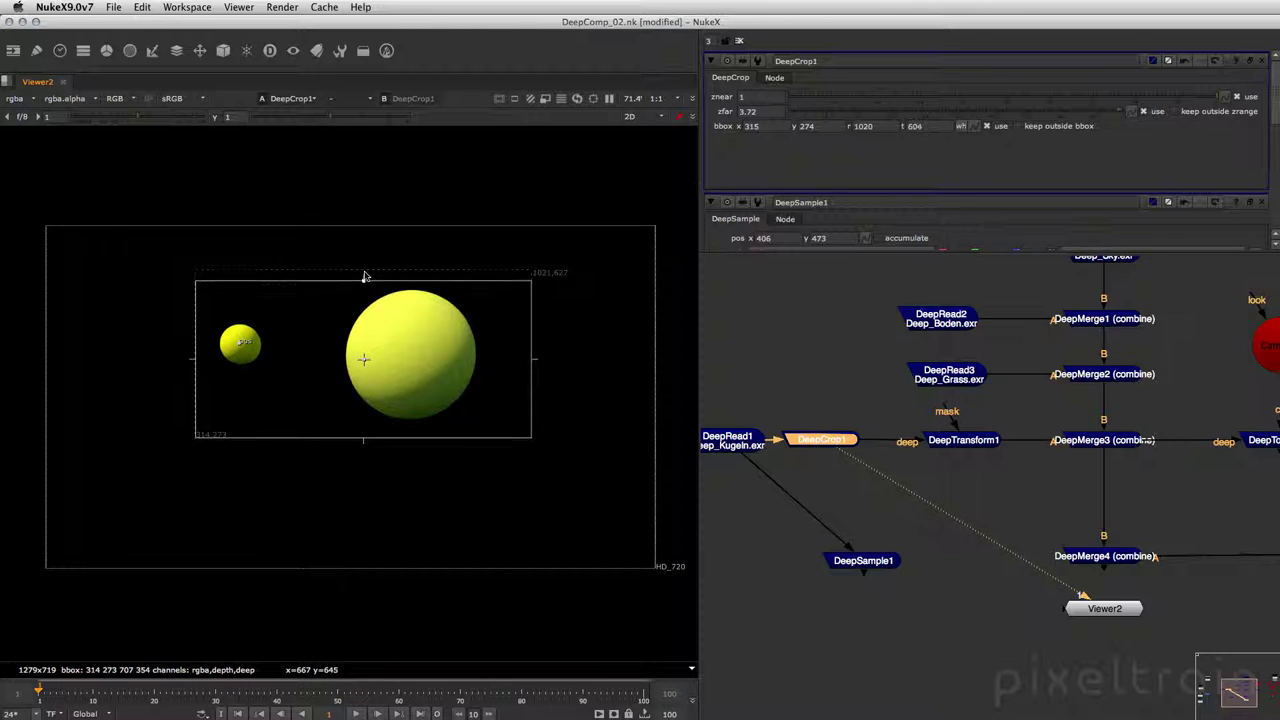
left_click_drag(531, 364, 493, 360)
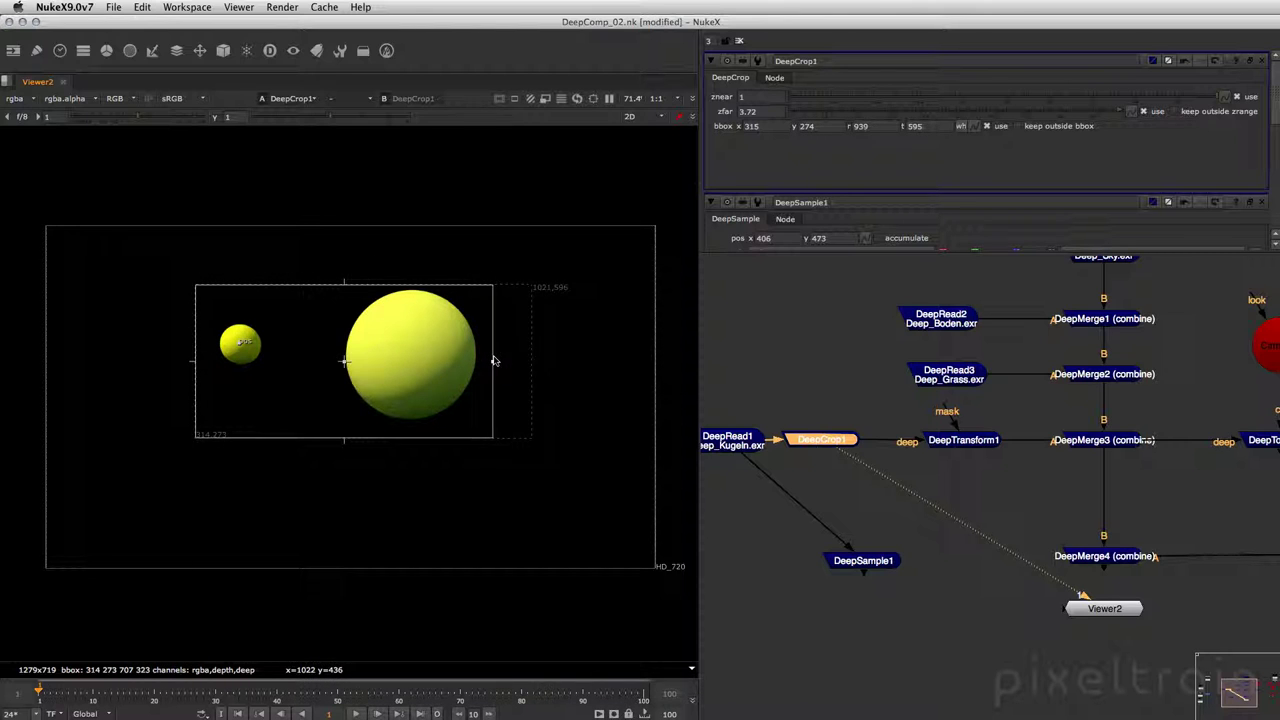
left_click_drag(345, 285, 346, 277)
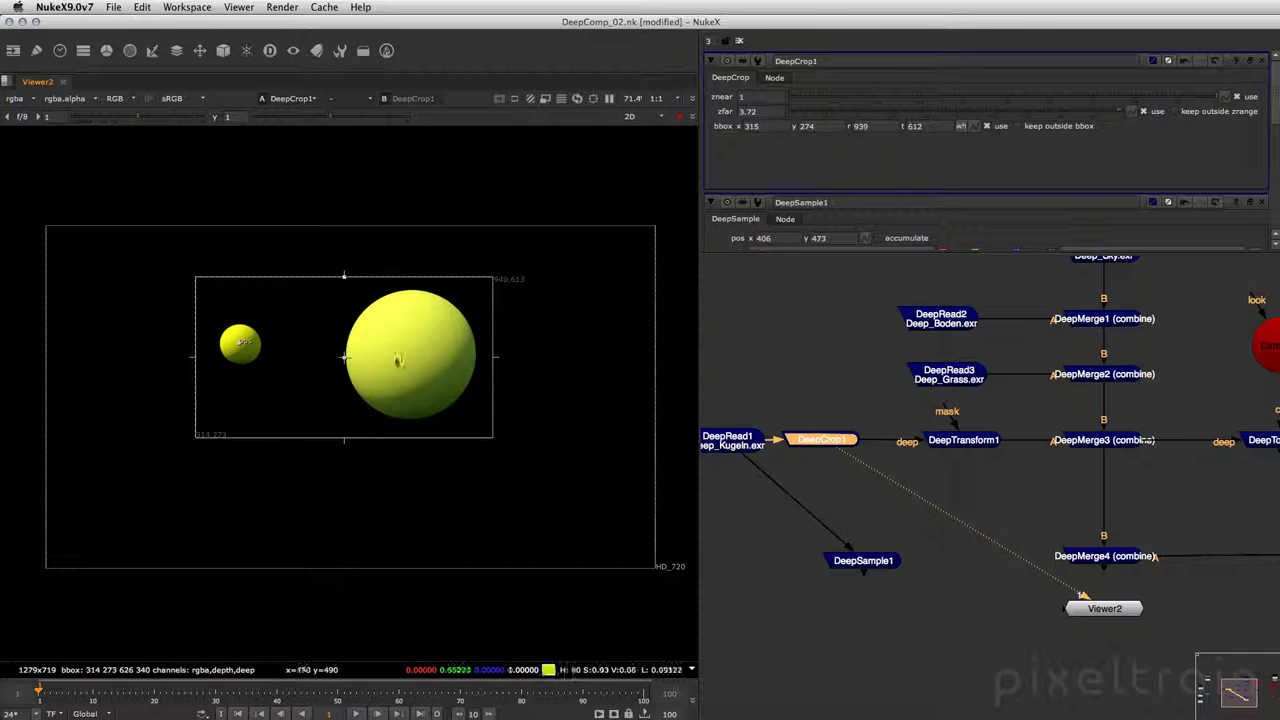
left_click(957, 578)
left_click(966, 441)
View the full DeepMerge4 composite in Viewer2 and move DeepSample1 directly below DeepRead1.
key("1")
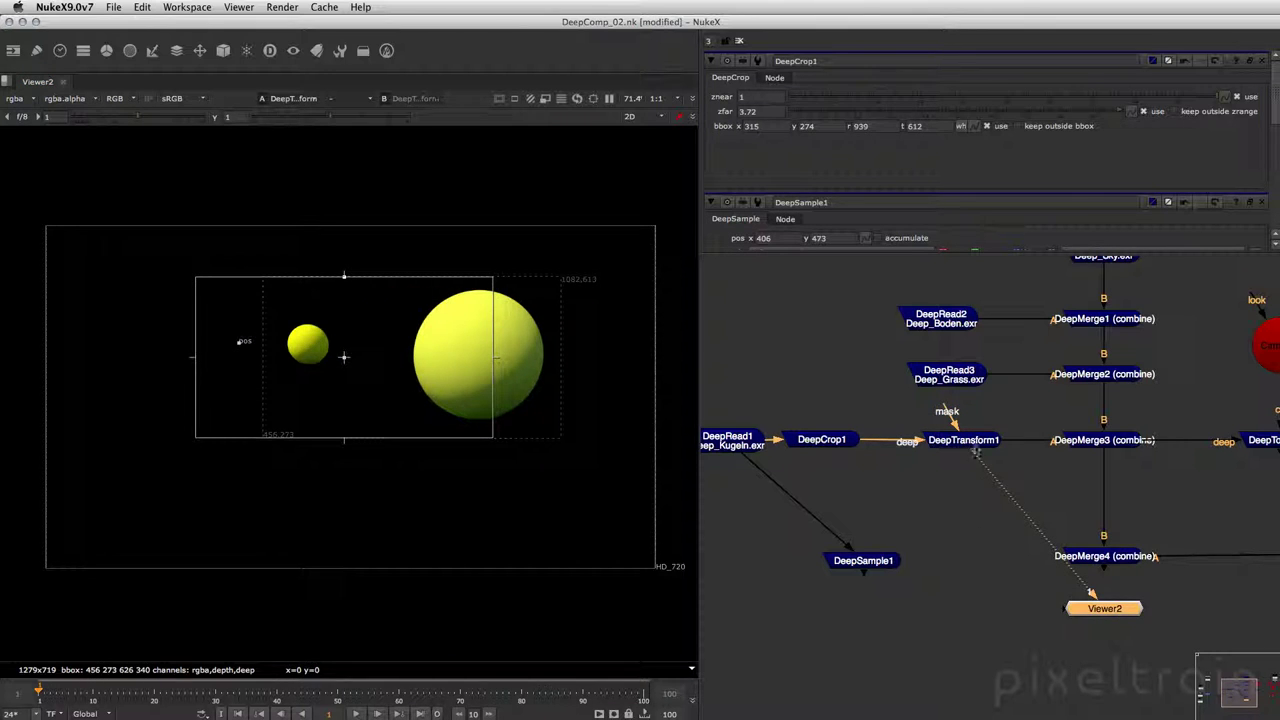
left_click(1119, 558)
key("1")
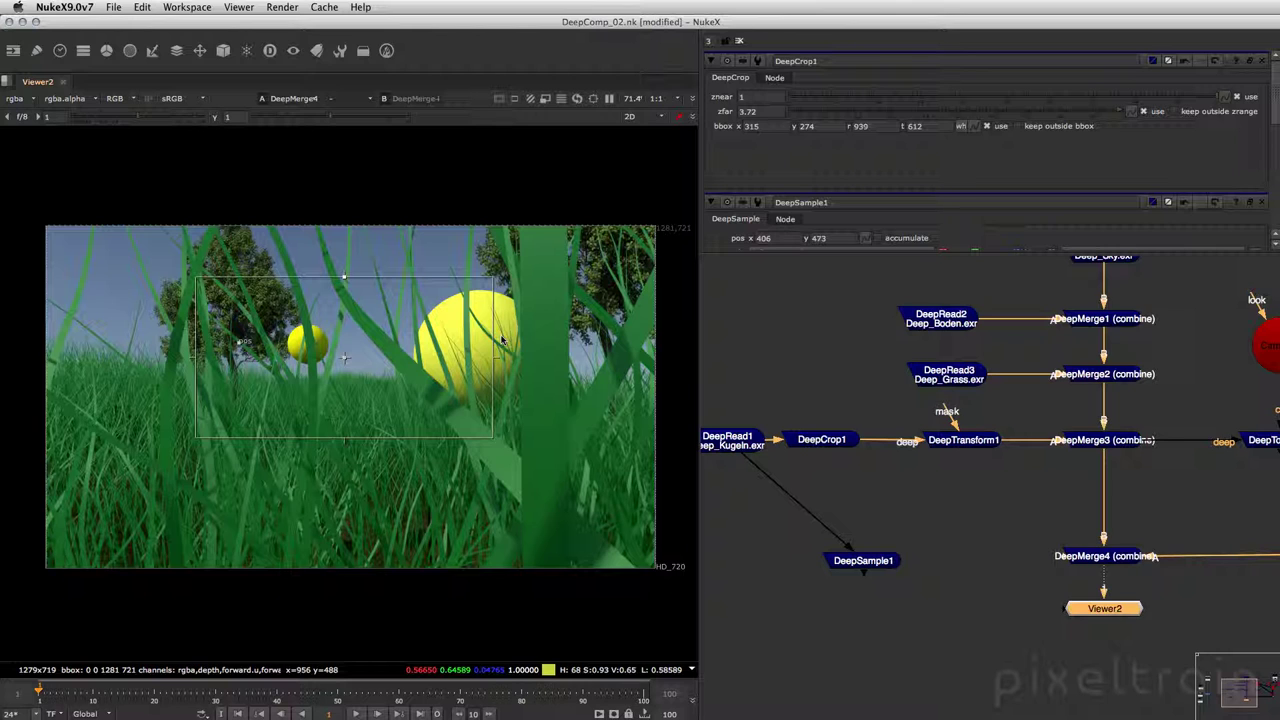
left_click_drag(870, 564, 738, 543)
Add a DeepColorCorrect node via the 'deepcol' search and place it in empty graph space.
left_click(866, 556)
key("Tab")
type("deepcol")
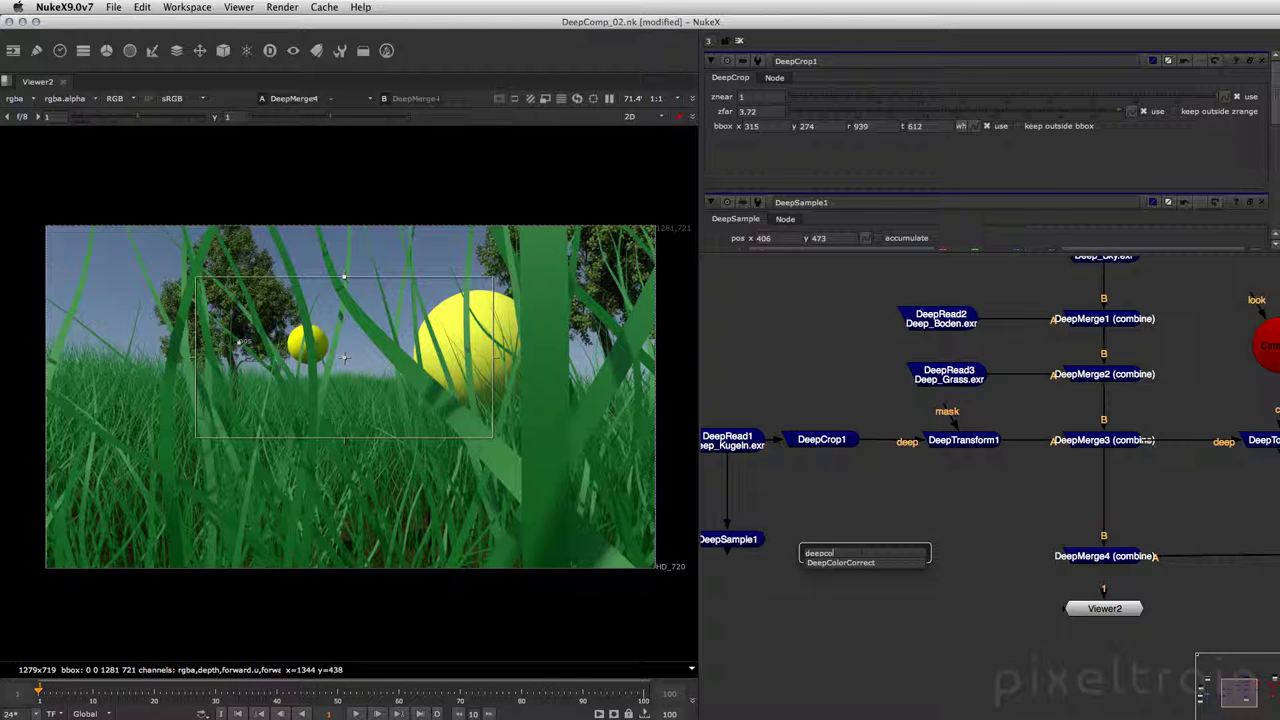
key("Return")
mouse_move(880, 553)
left_mouse_down()
mouse_move(869, 539)
mouse_move(883, 546)
left_mouse_up()
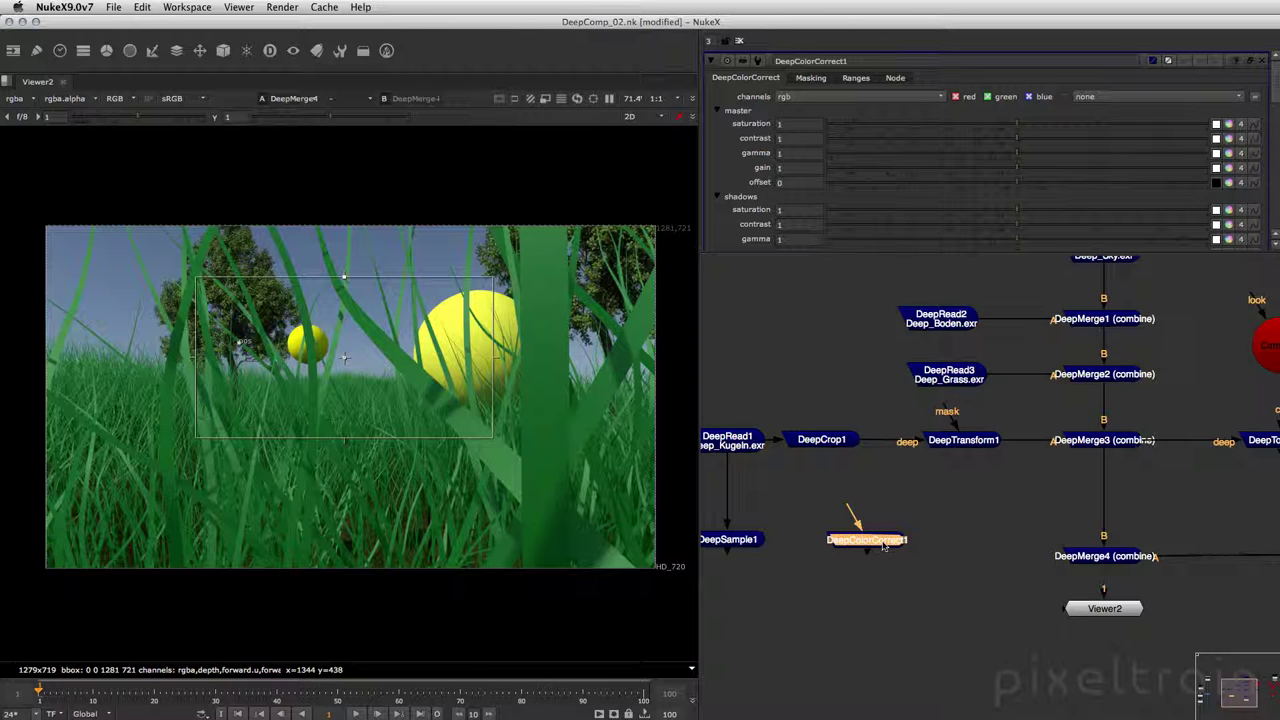
left_click_drag(883, 546, 889, 560)
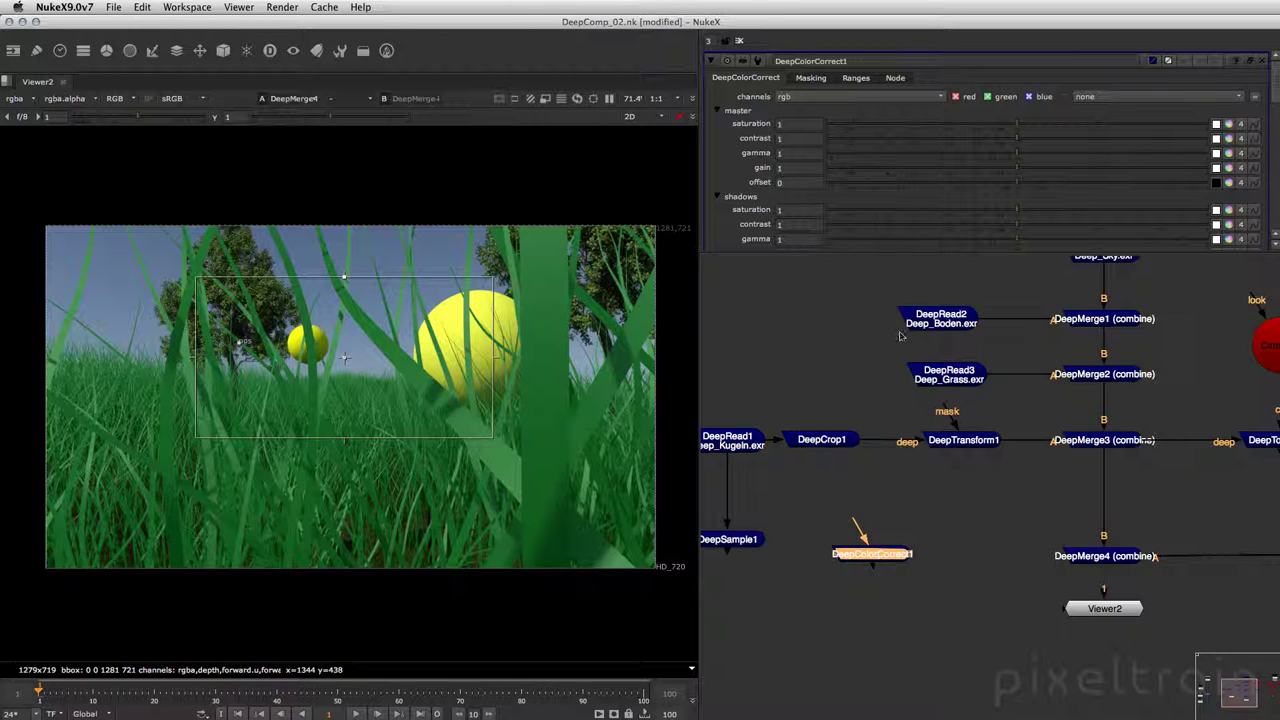
Resize the panels and look through DeepColorCorrect1's Ranges and Masking settings.
left_click_drag(935, 252, 957, 499)
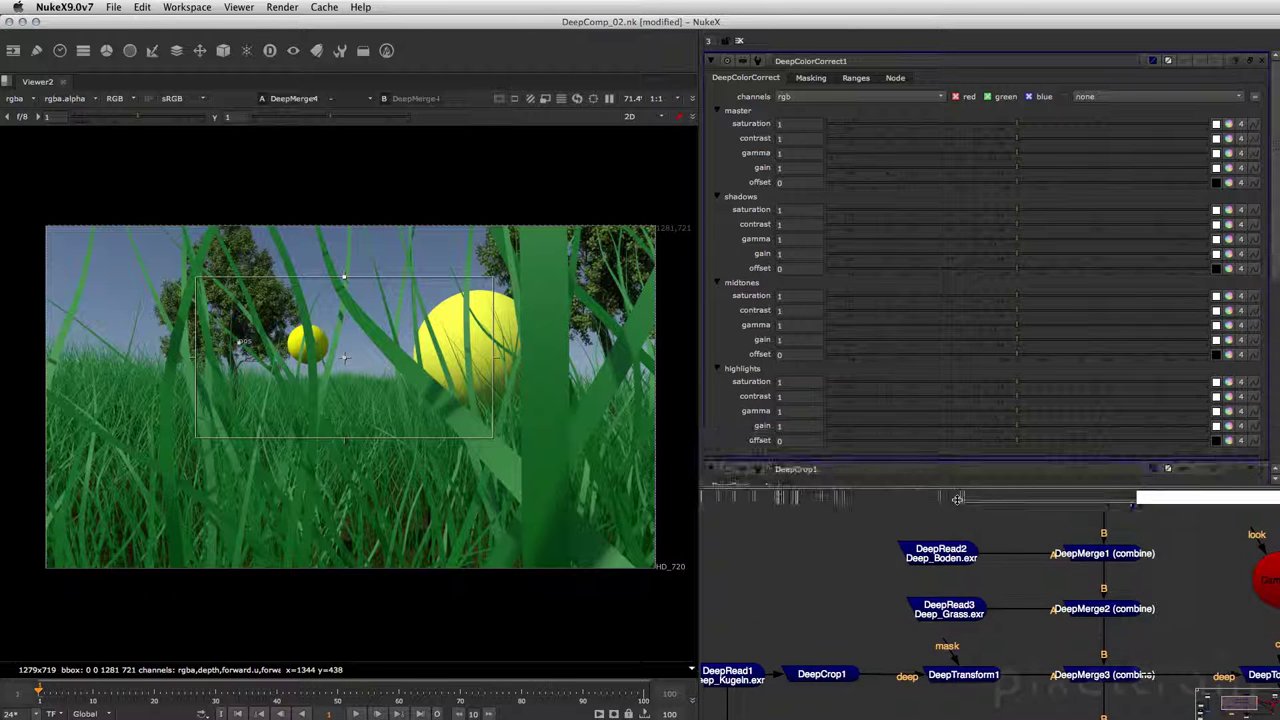
left_click_drag(957, 499, 1010, 458)
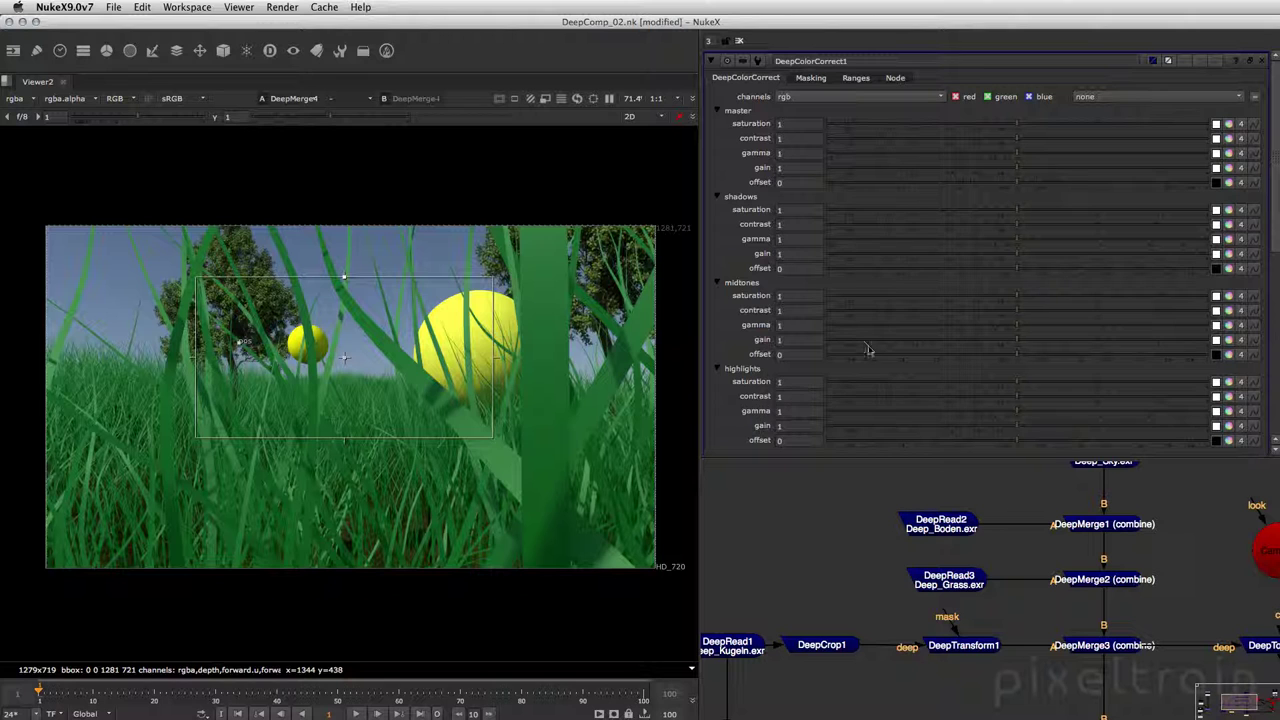
left_click(856, 78)
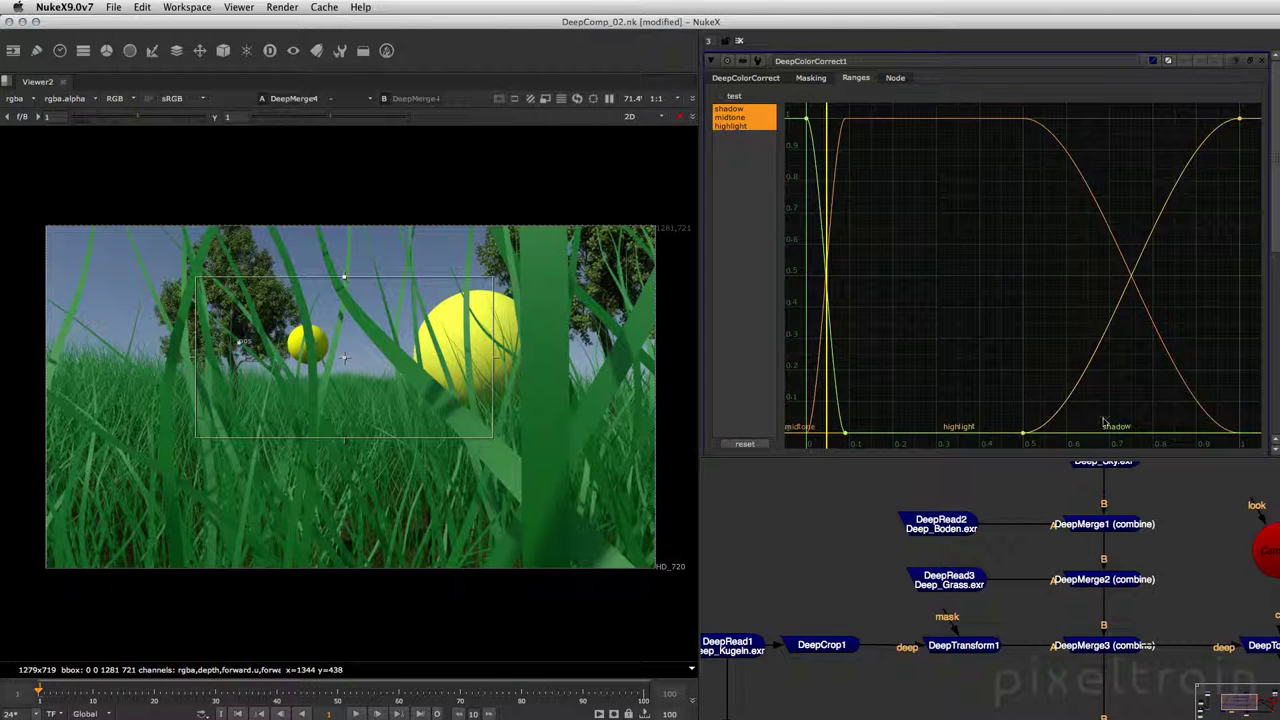
left_click(766, 79)
left_click(830, 78)
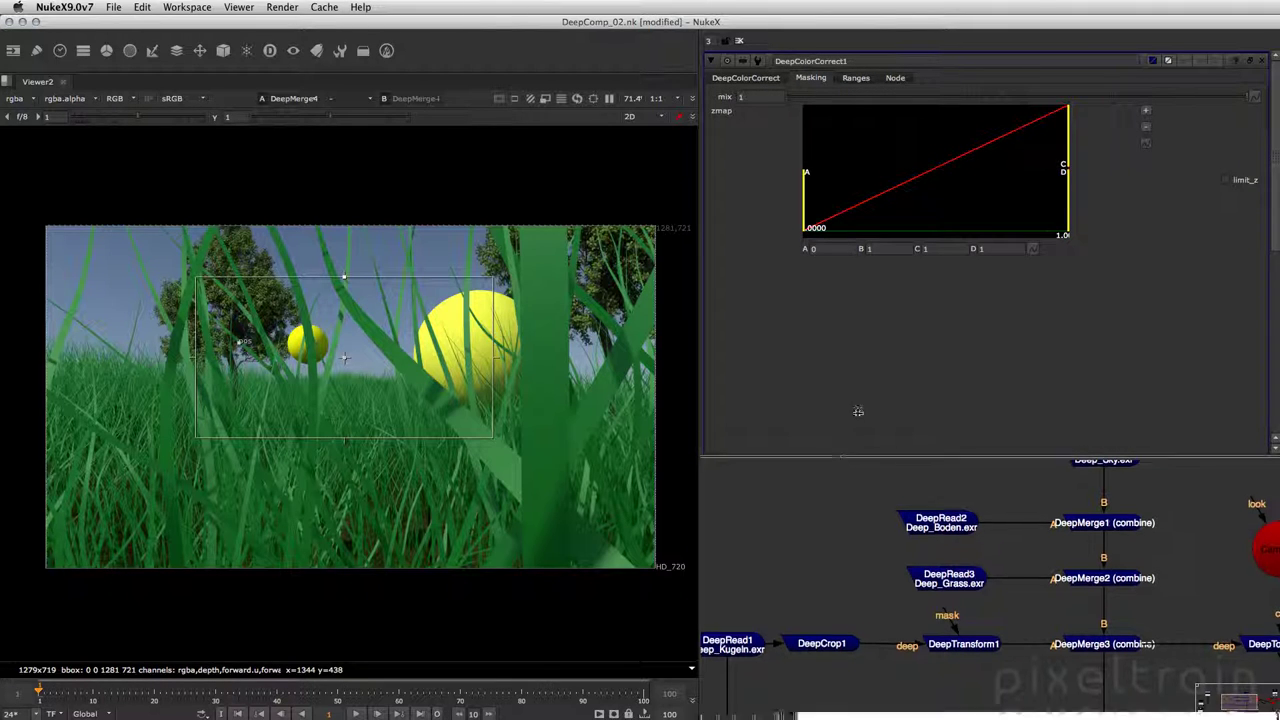
left_click_drag(841, 456, 890, 272)
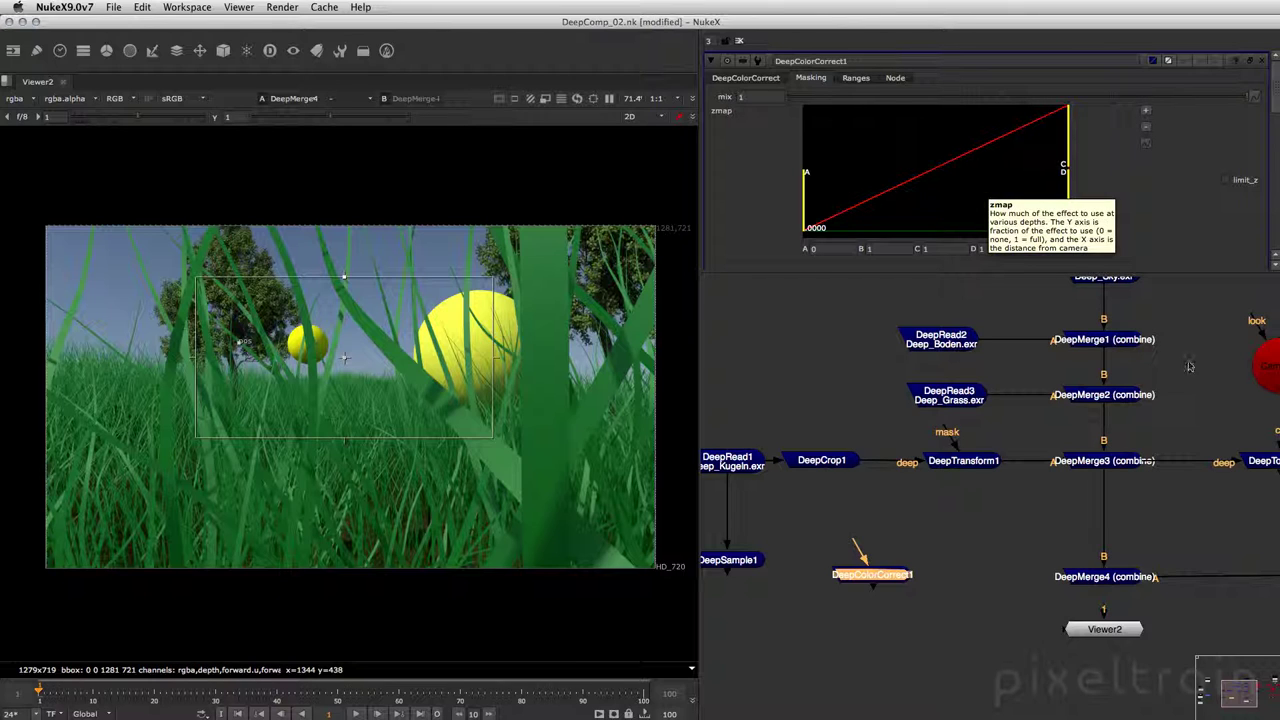
Close all settings panels and wire DeepColorCorrect1 between DeepMerge4 and Viewer2.
left_click(740, 42)
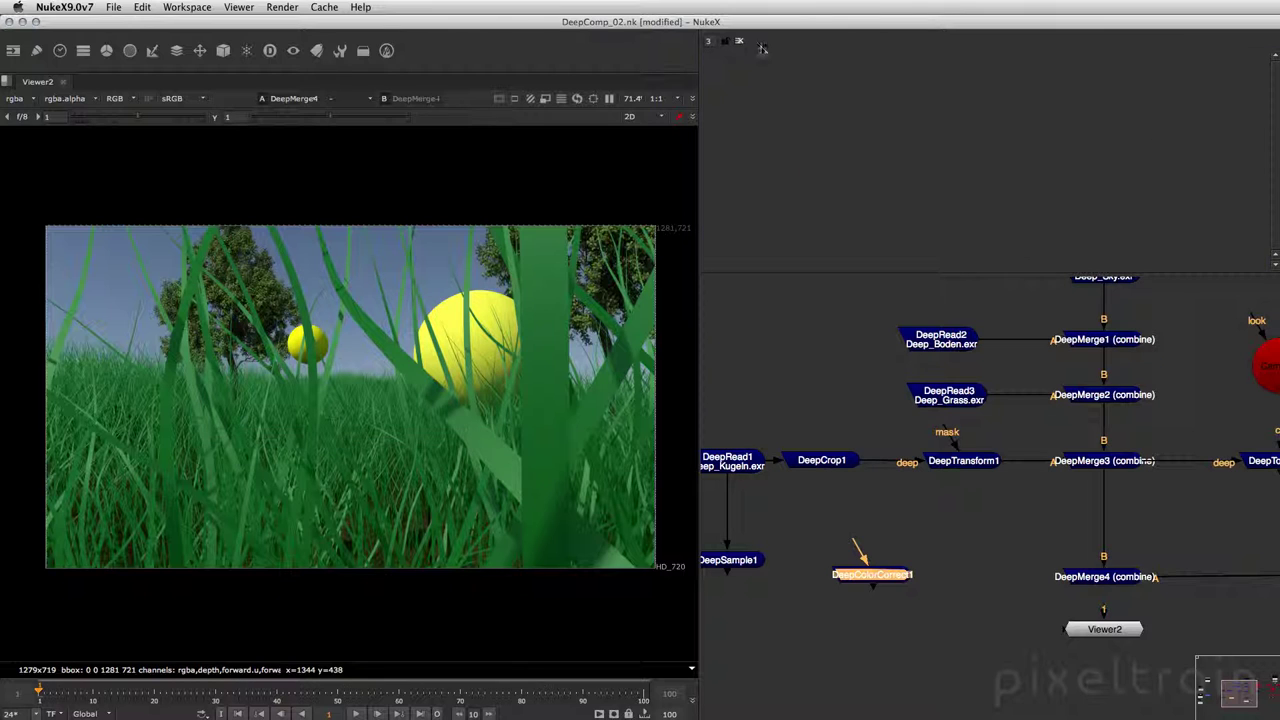
left_click_drag(886, 577, 931, 540)
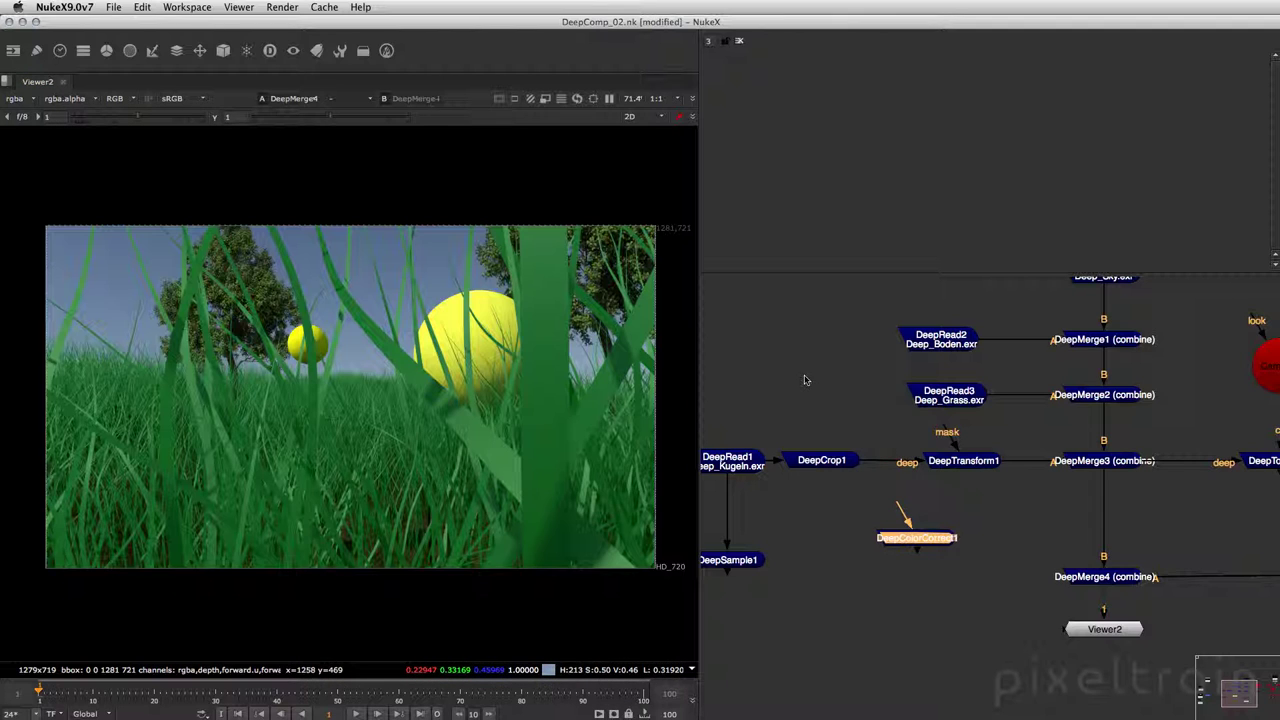
left_click_drag(937, 540, 1110, 532)
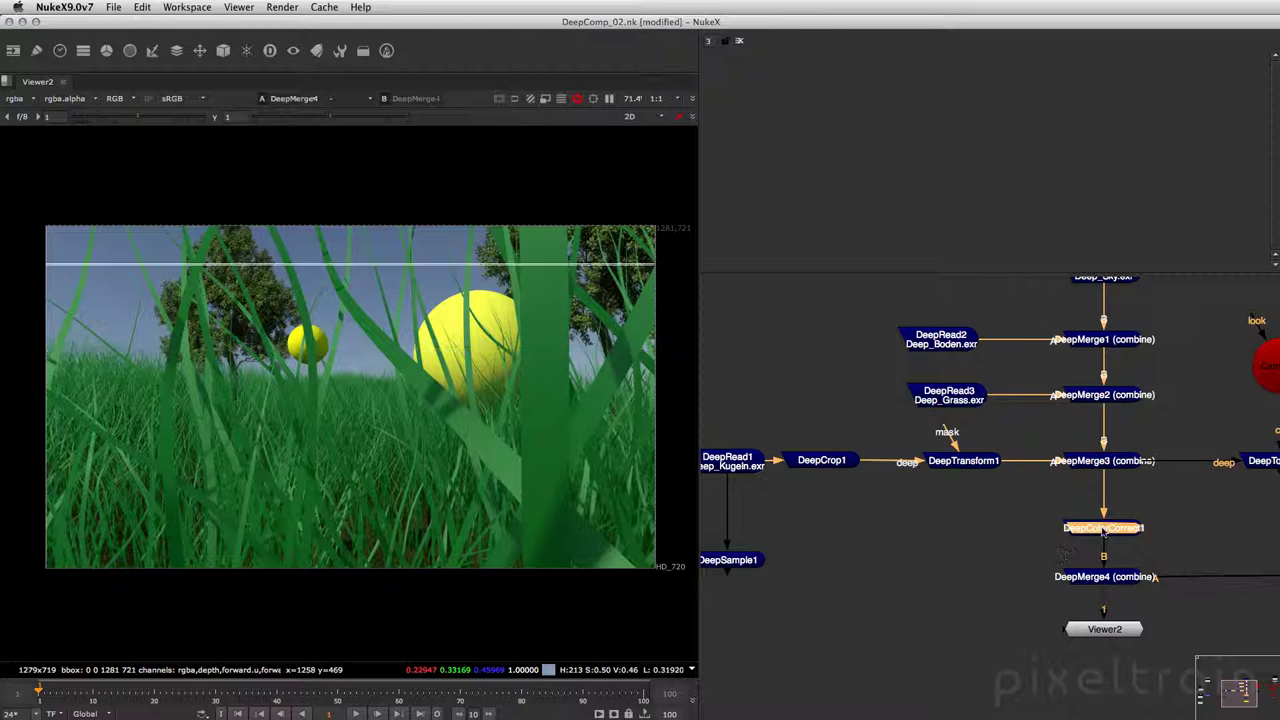
left_click_drag(1100, 577, 1103, 533)
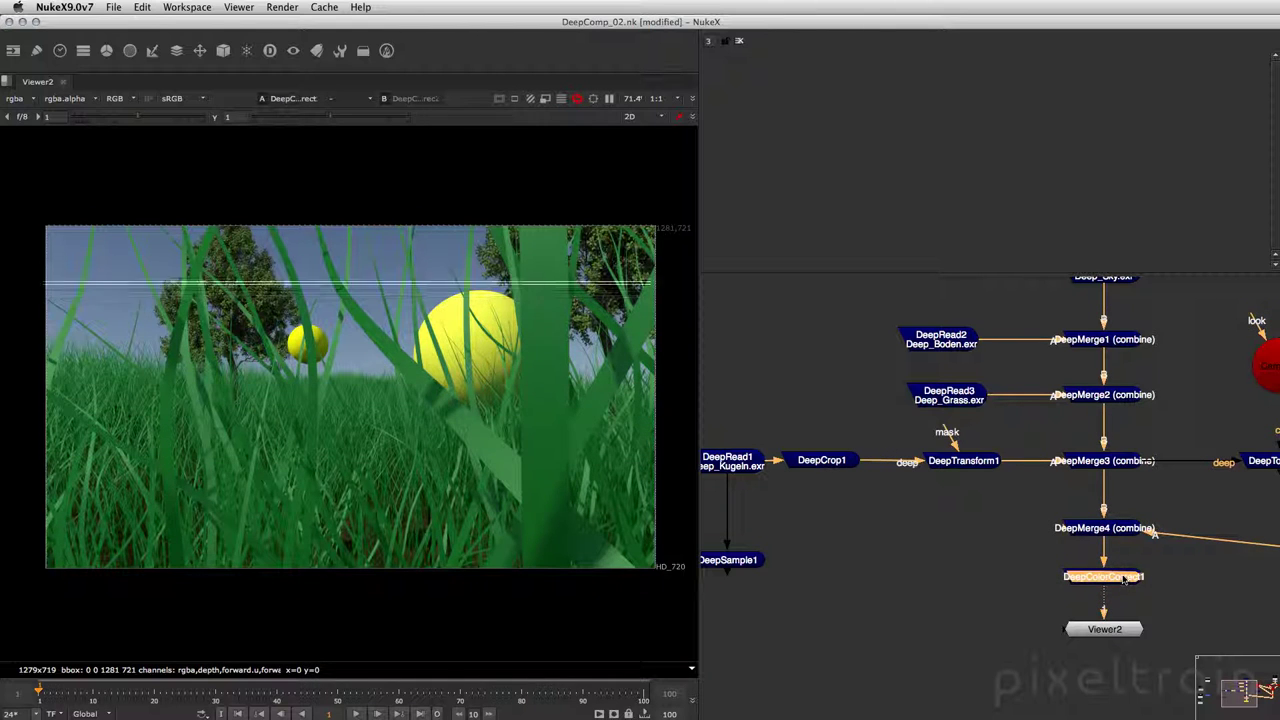
key("Down")
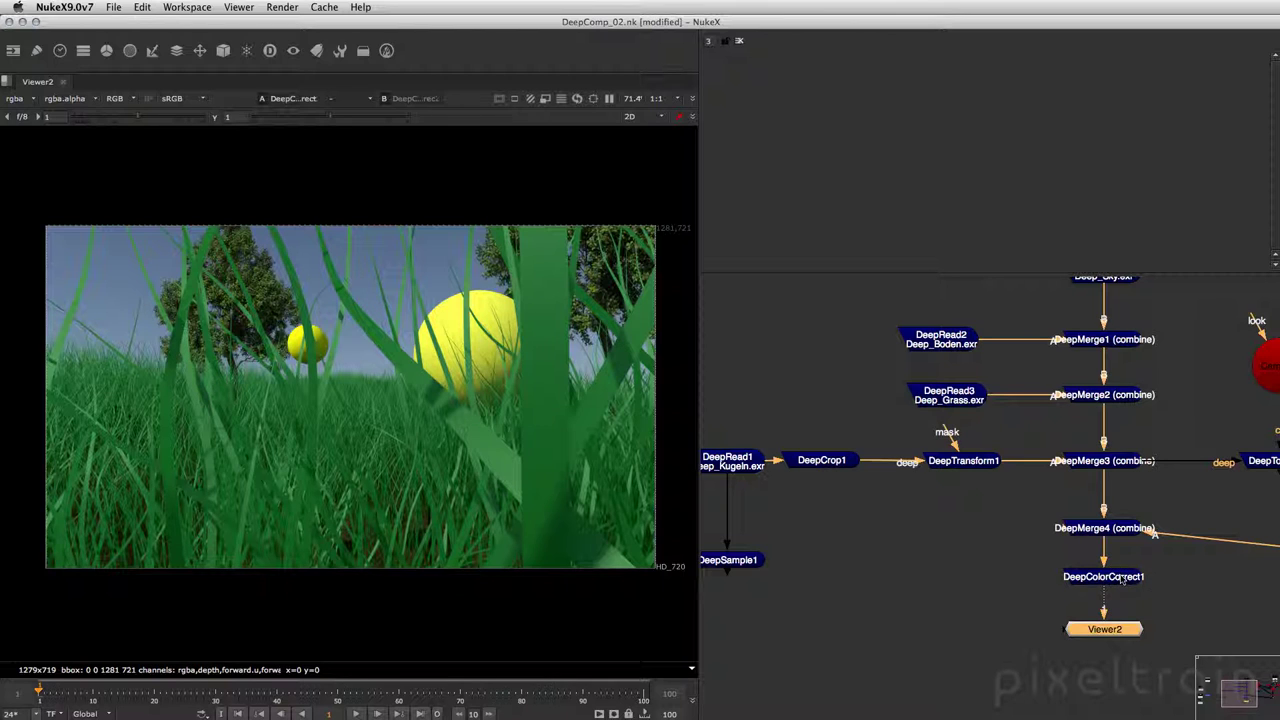
Enable limit_z on DeepColorCorrect1 and set its master gain to -0.57, 1, 2.57.
double_click(1122, 578)
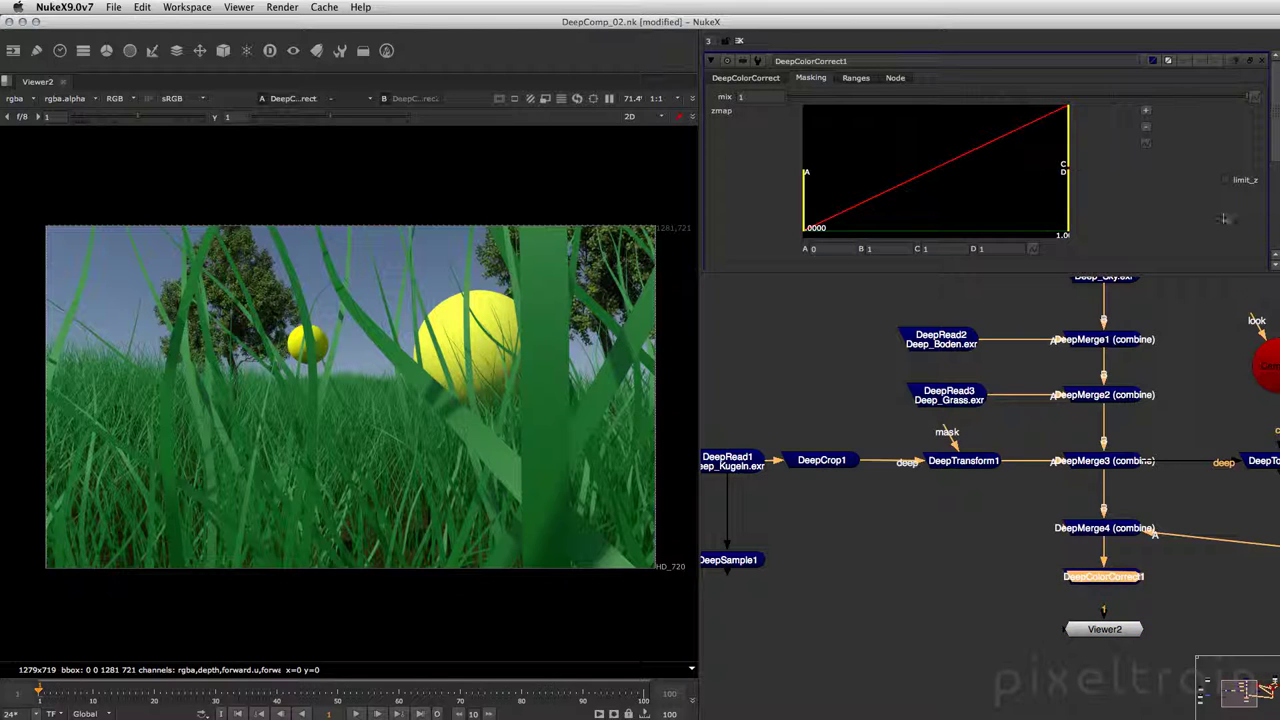
left_click(1226, 181)
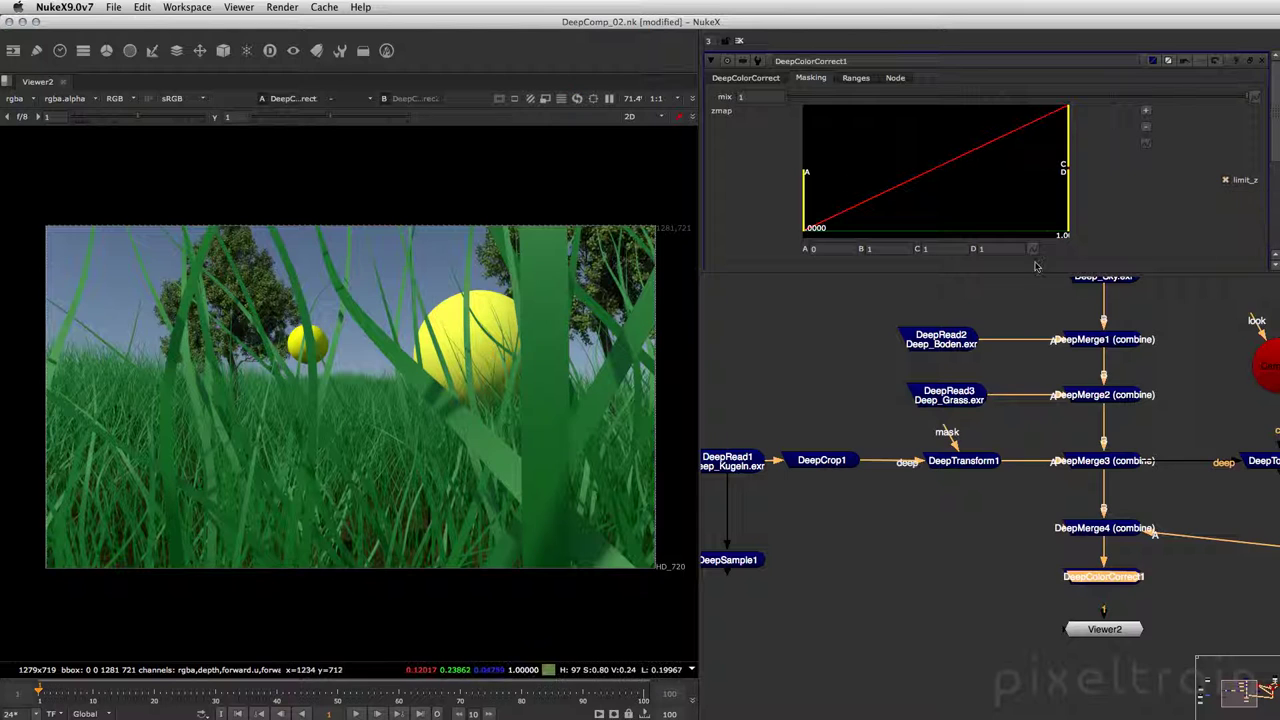
left_click(756, 79)
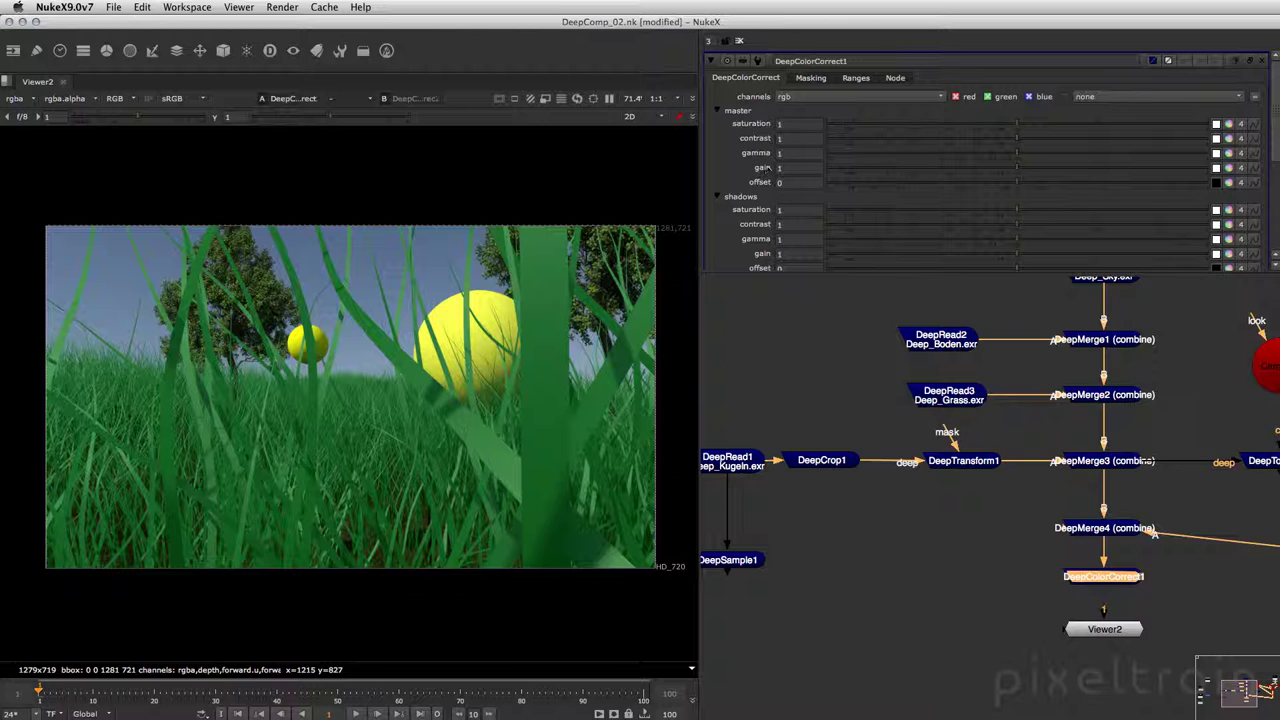
left_click(1230, 168)
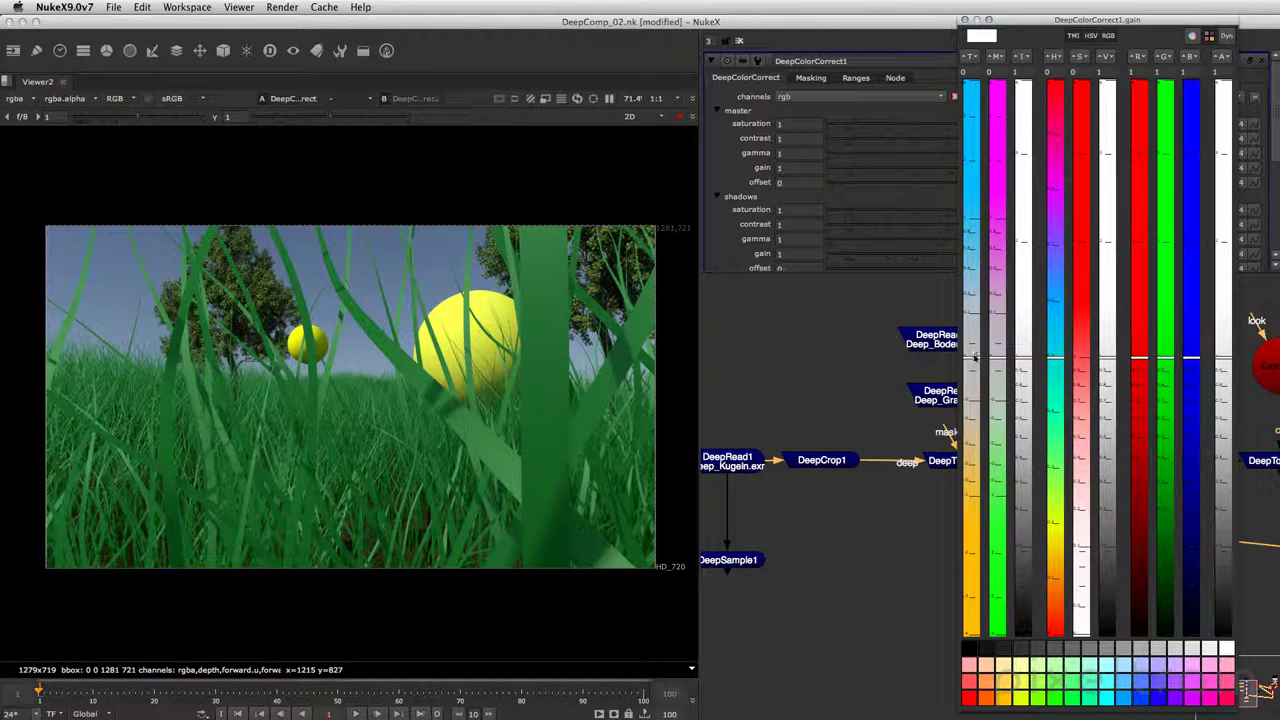
left_click_drag(975, 356, 988, 131)
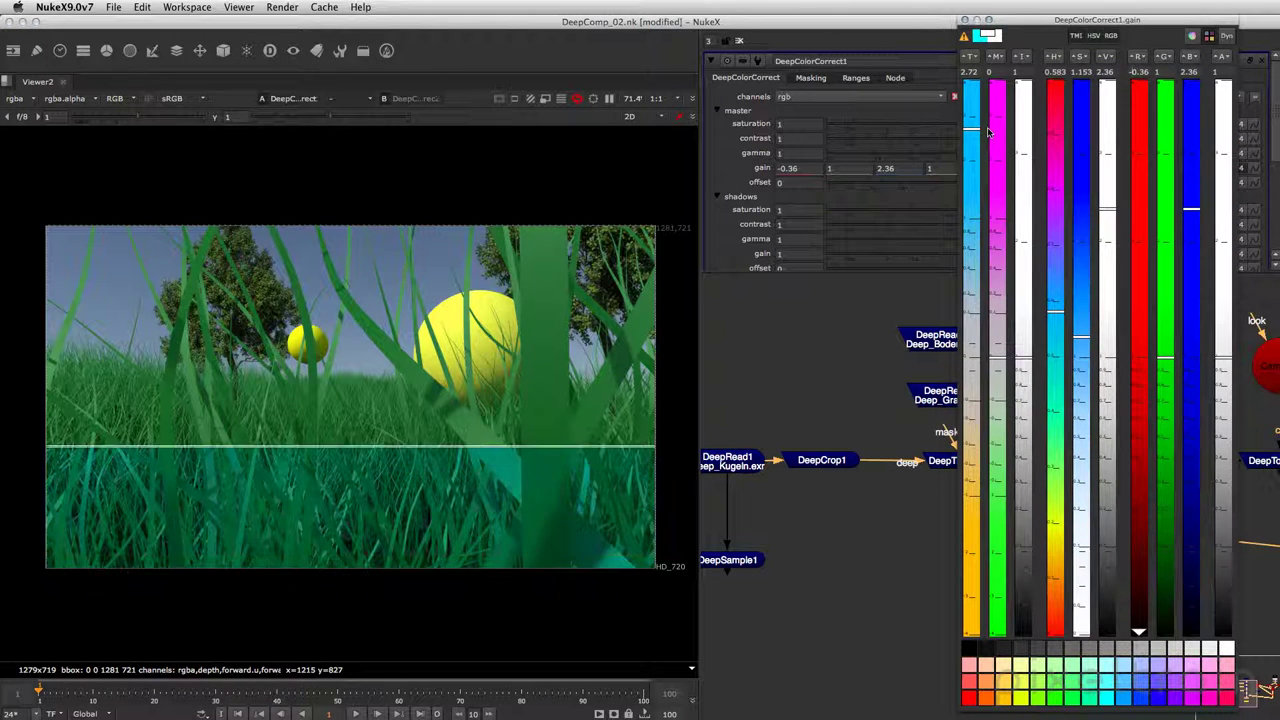
left_click_drag(988, 131, 986, 116)
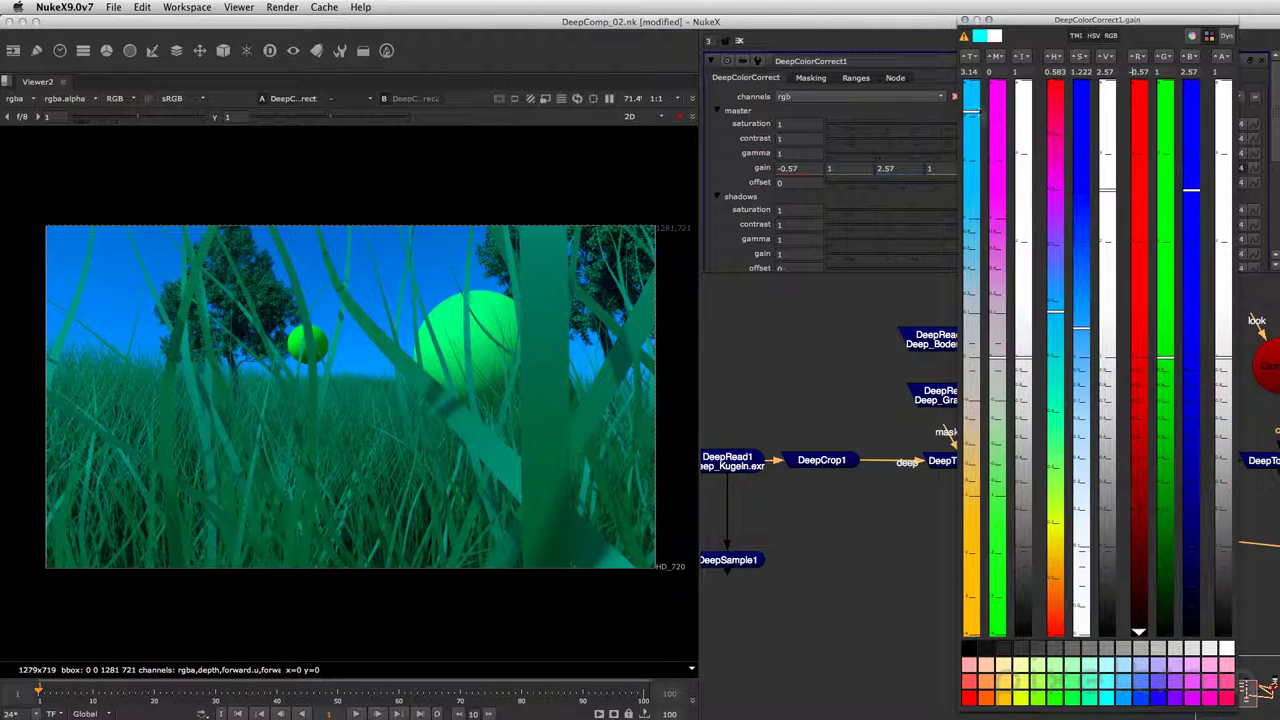
left_click(965, 22)
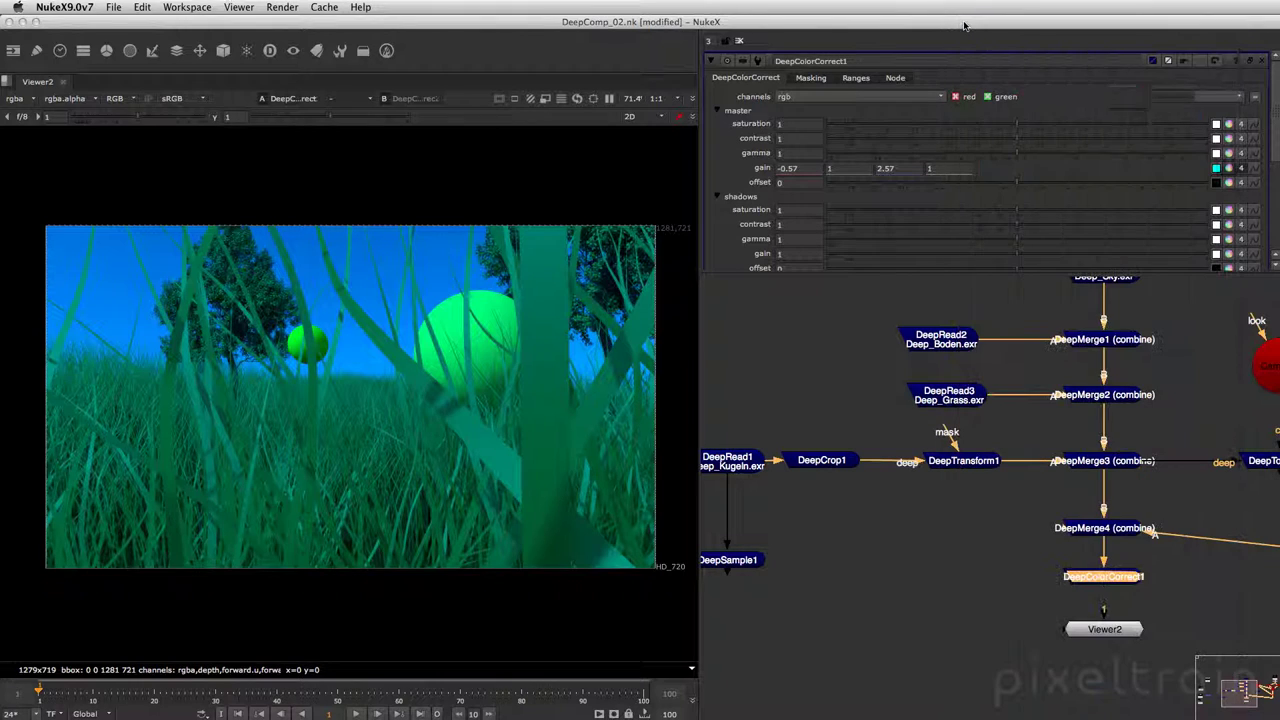
Drag the zmap depth points A–D to roughly 0.018, 0.045, 0.325 and 0.488.
left_click(860, 78)
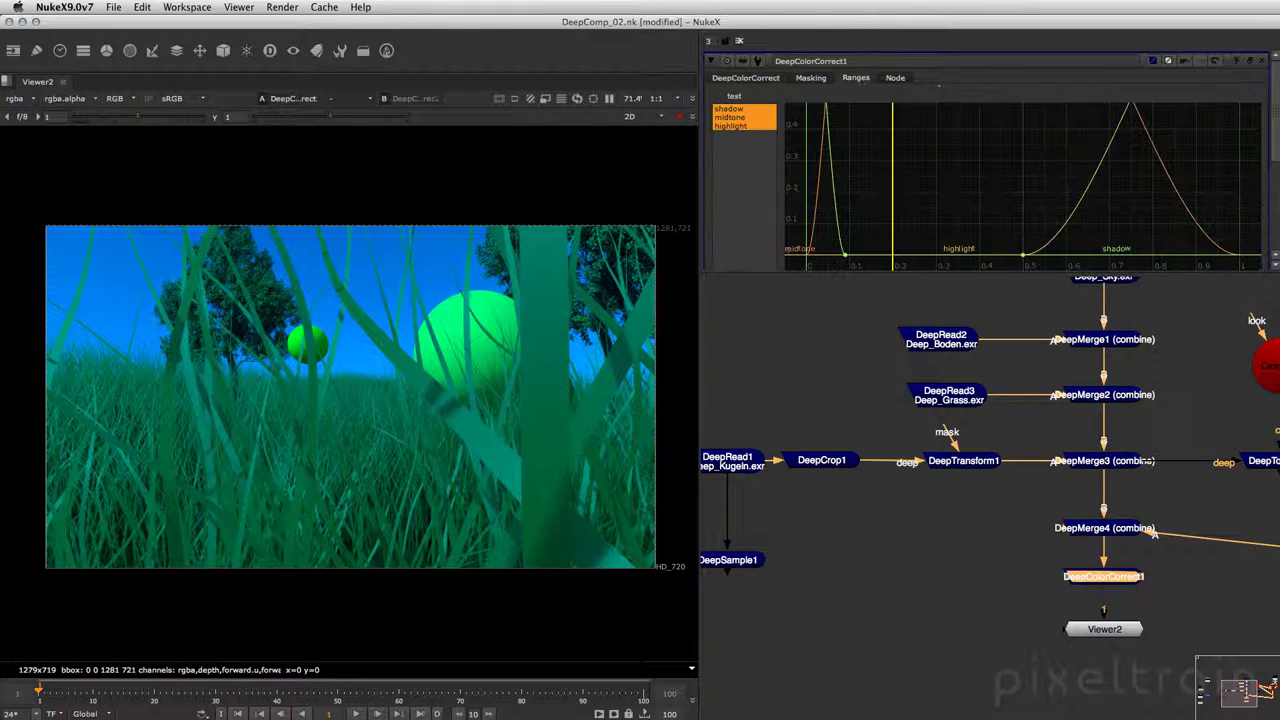
left_click(808, 78)
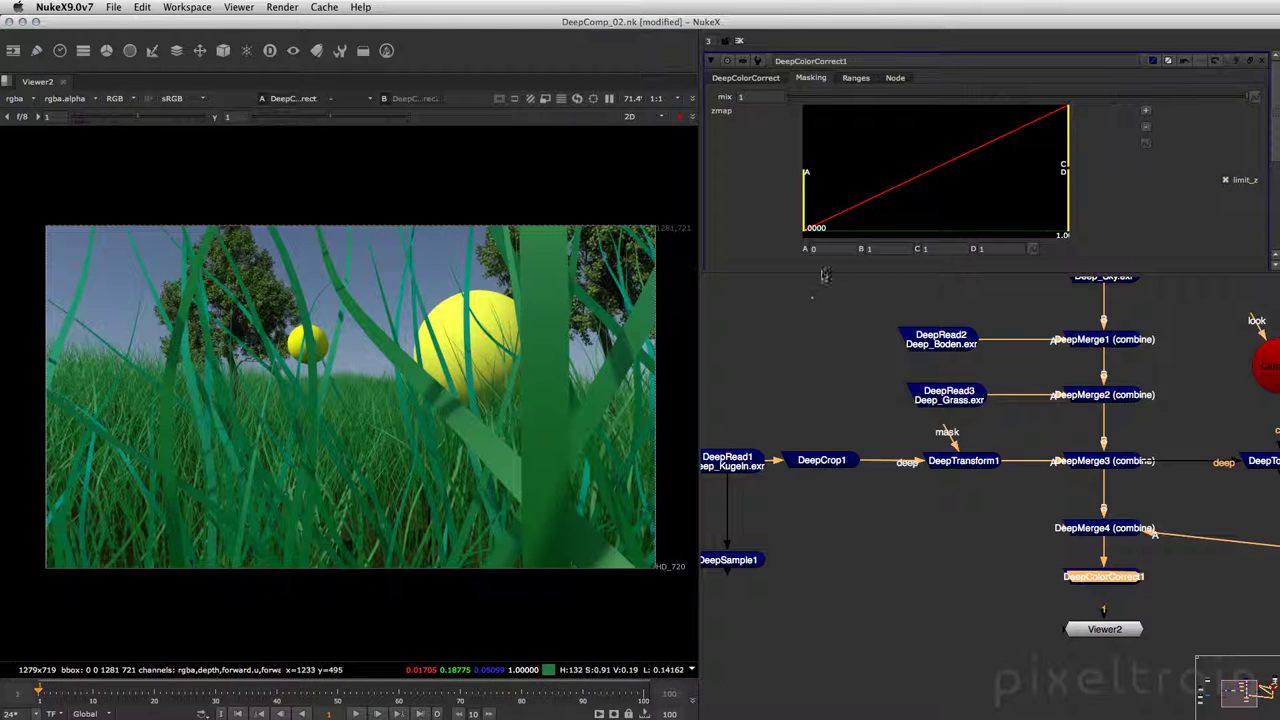
left_click_drag(806, 207, 843, 207)
left_click_drag(1066, 150, 860, 150)
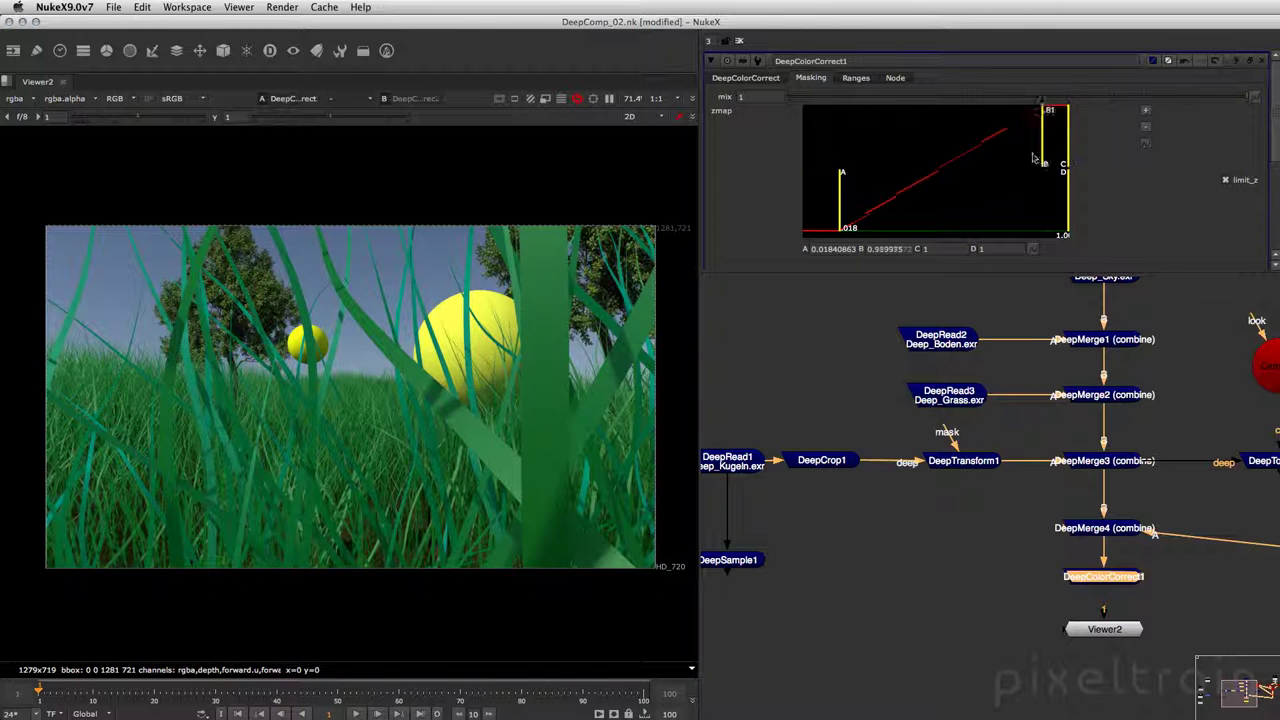
left_click_drag(1066, 160, 954, 160)
left_click_drag(1068, 188, 988, 200)
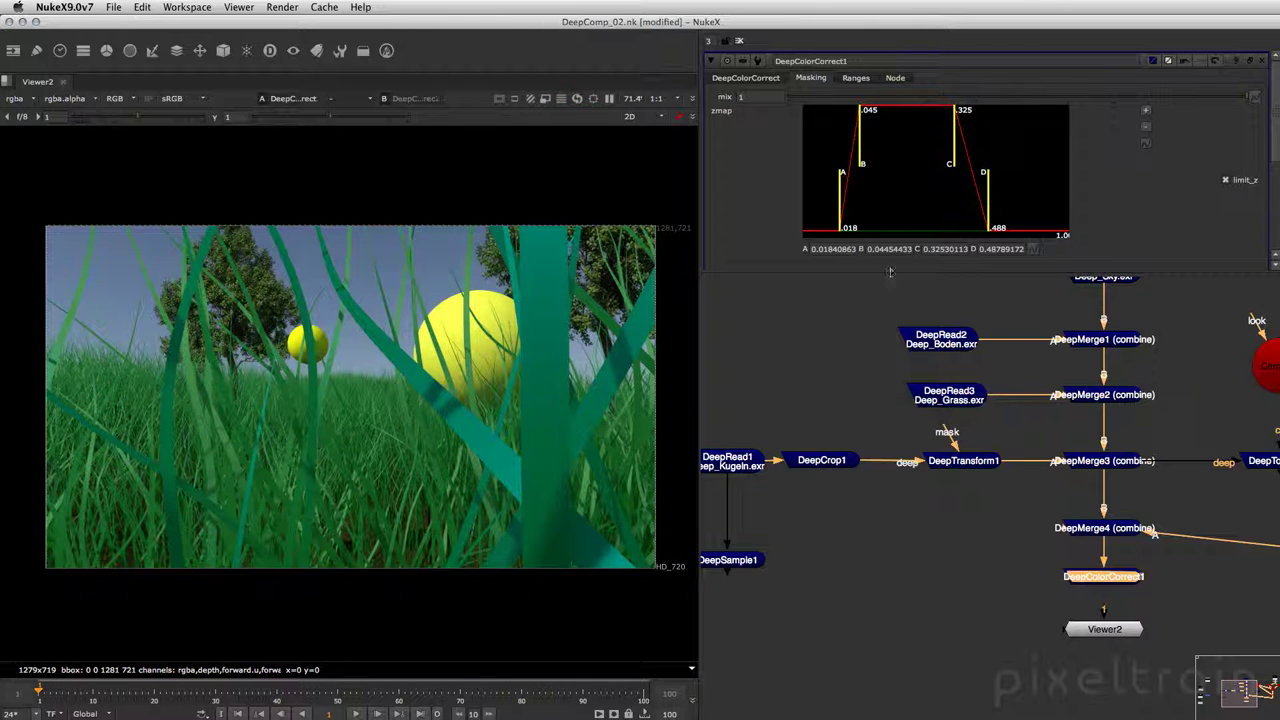
Set the zmap depth range to A 0, B 0, C 3.5 and D 3.5.
left_click_drag(840, 200, 792, 200)
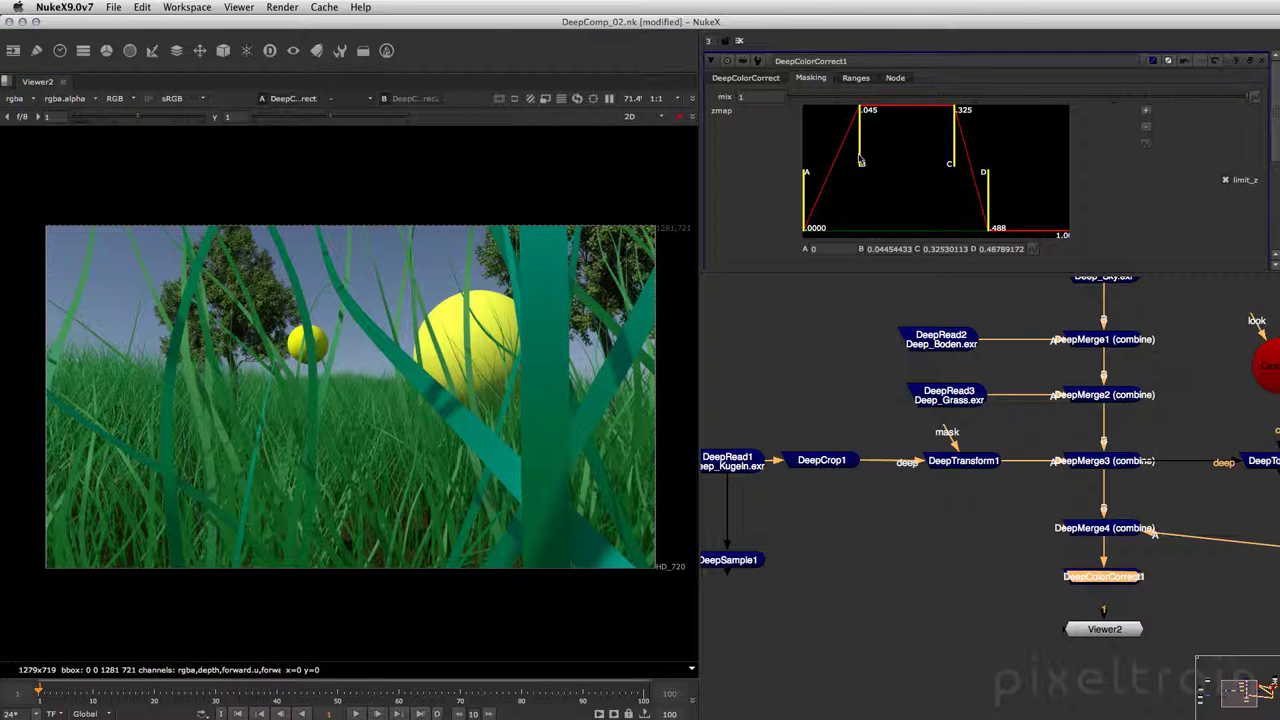
left_click_drag(860, 160, 786, 155)
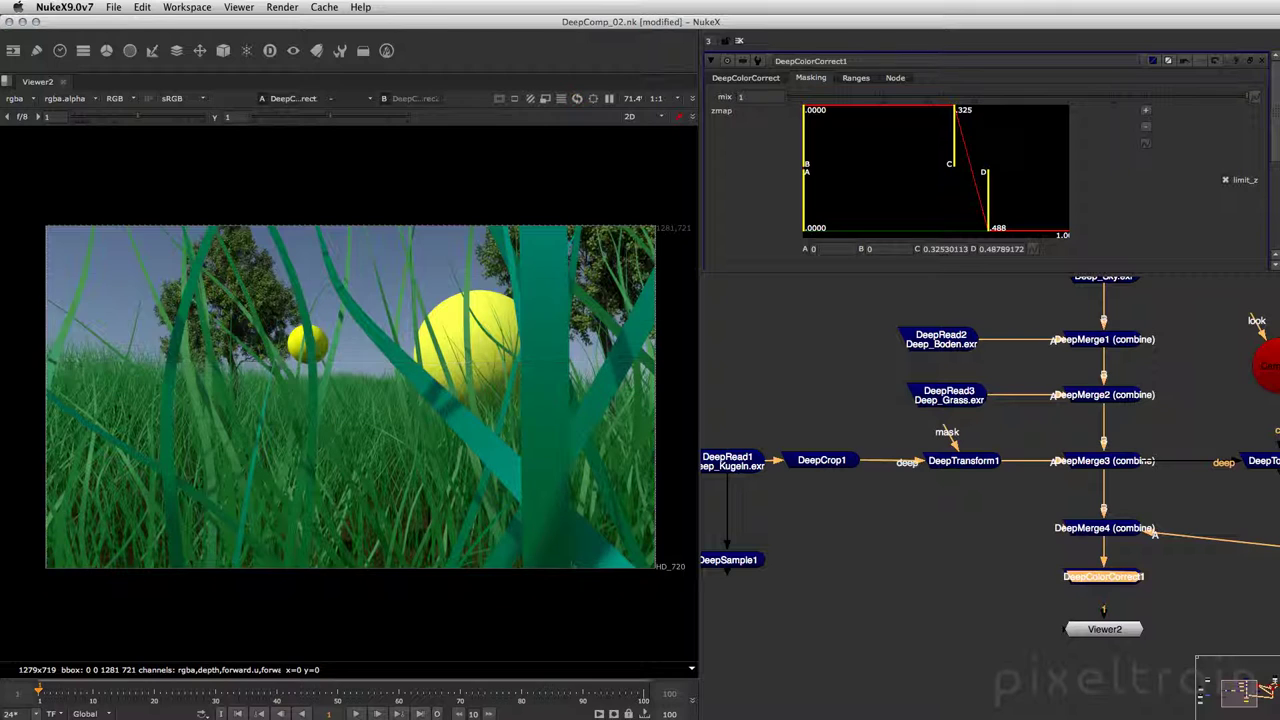
double_click(943, 249)
type("3.5")
key("Tab")
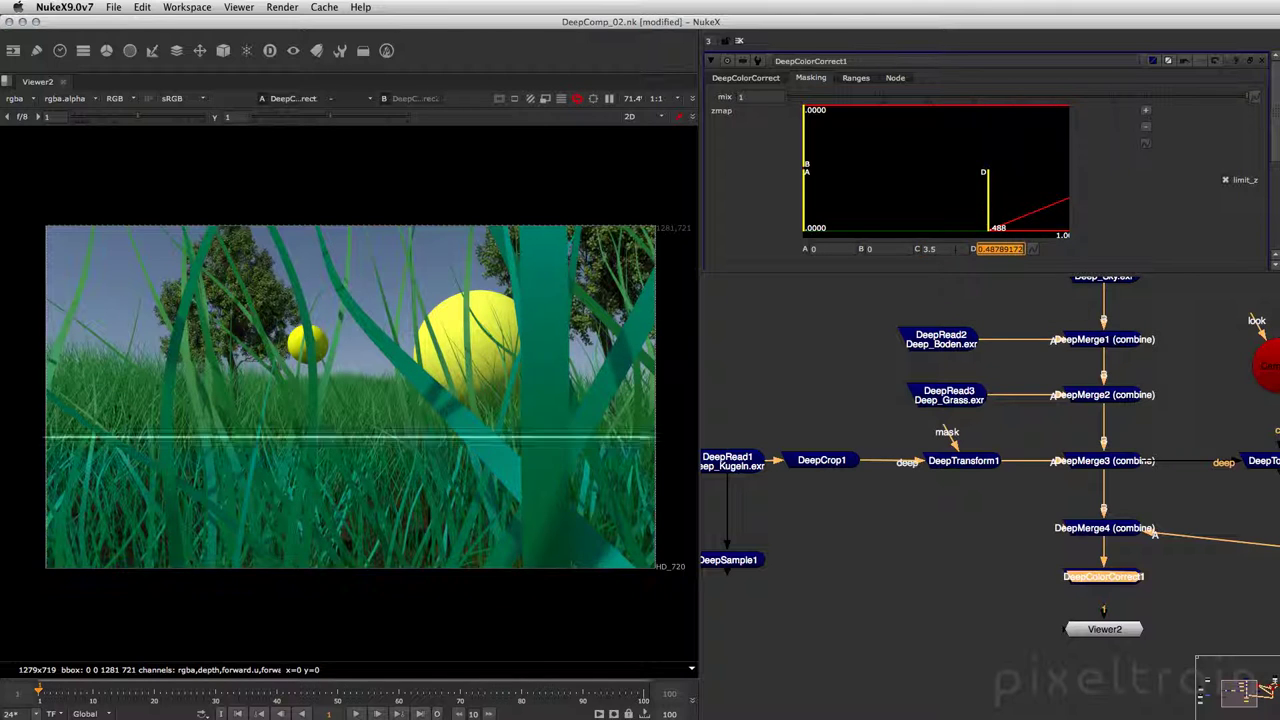
type("3.5")
key("Return")
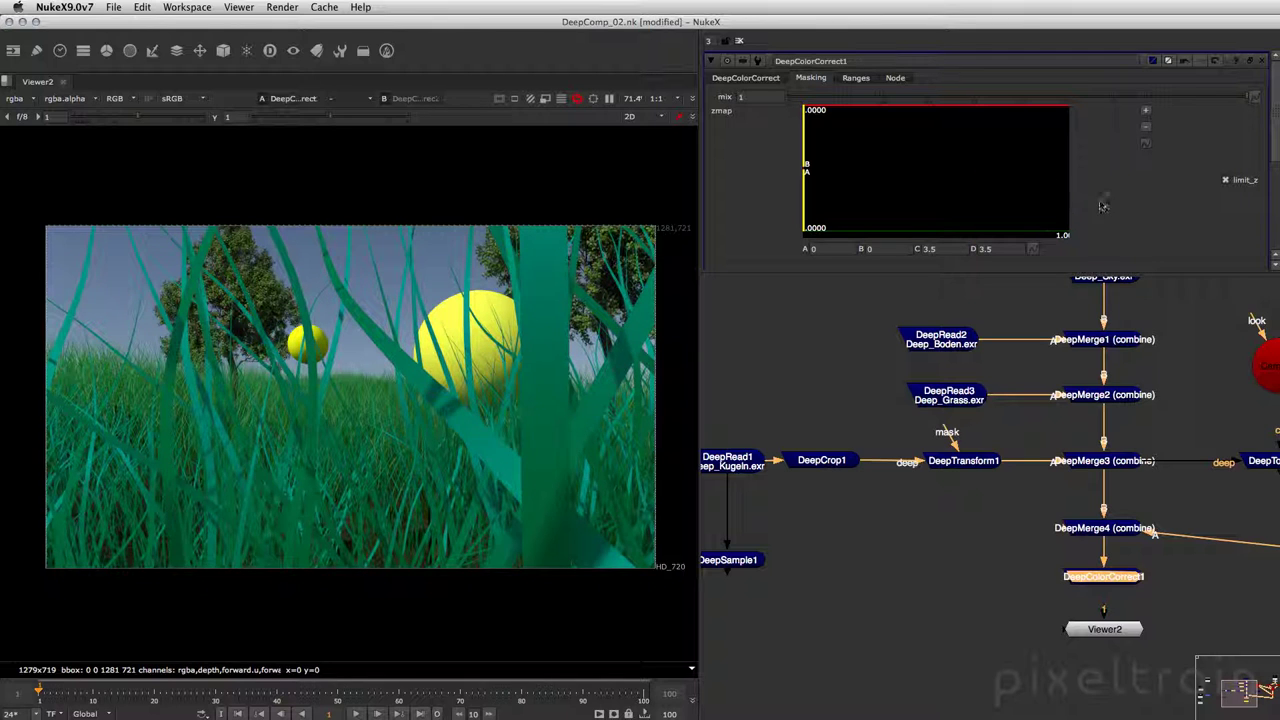